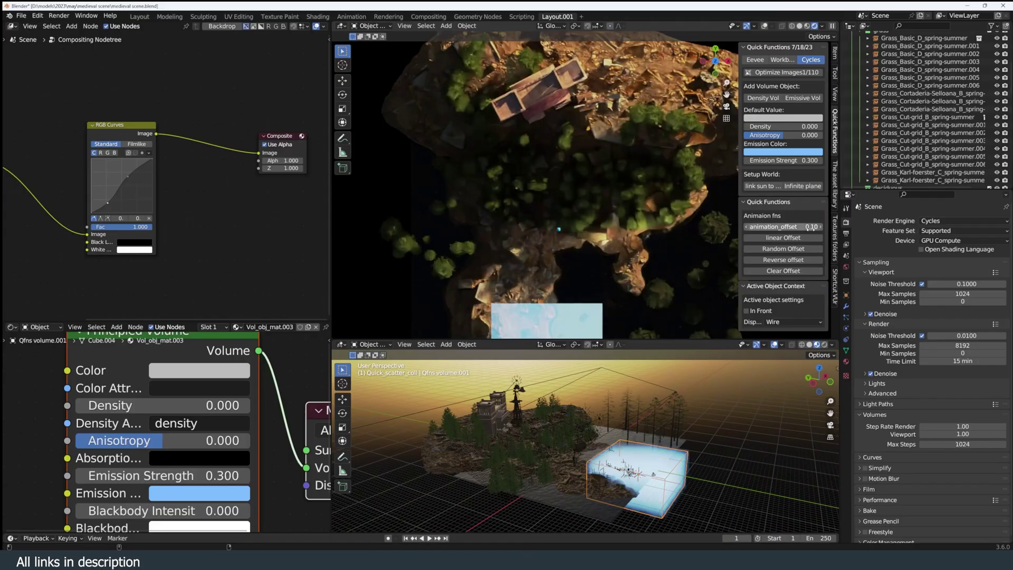
Move the fog volume horizontally over the island and view the scene through the camera
key("shift+z")
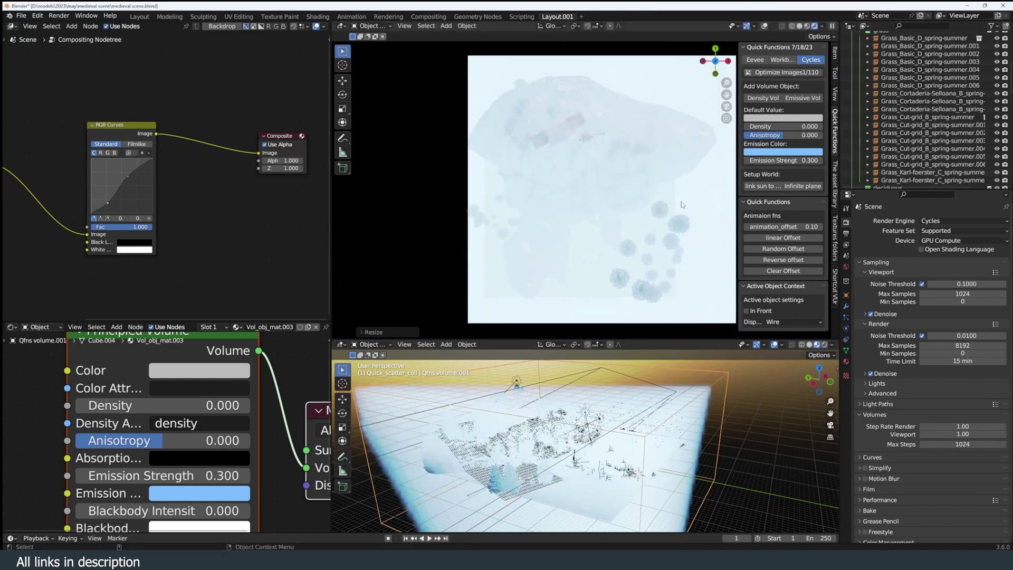
key("KP_0")
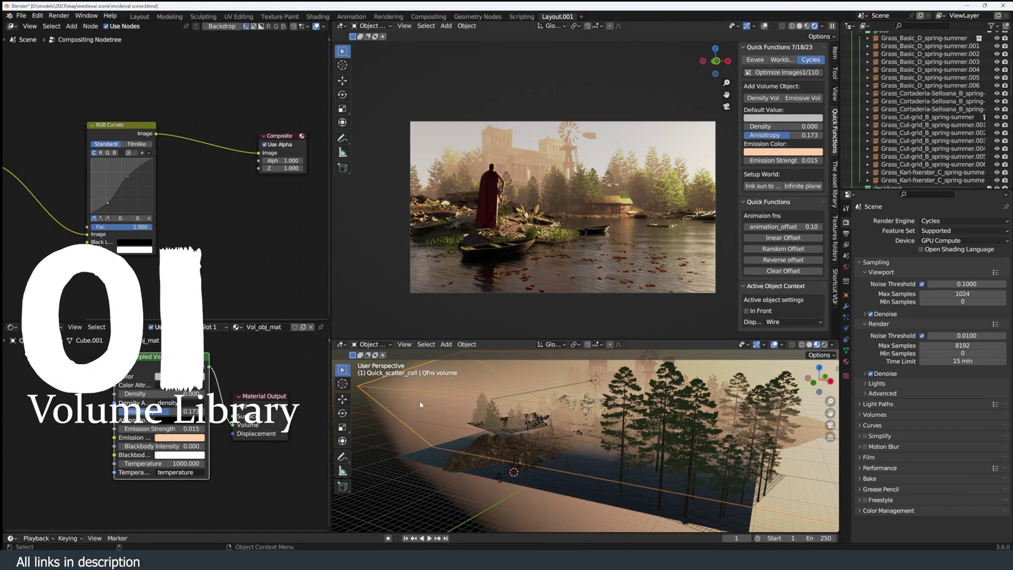
Set the fog volume's Emission Strength to 0
middle_click_drag(464, 396, 508, 407)
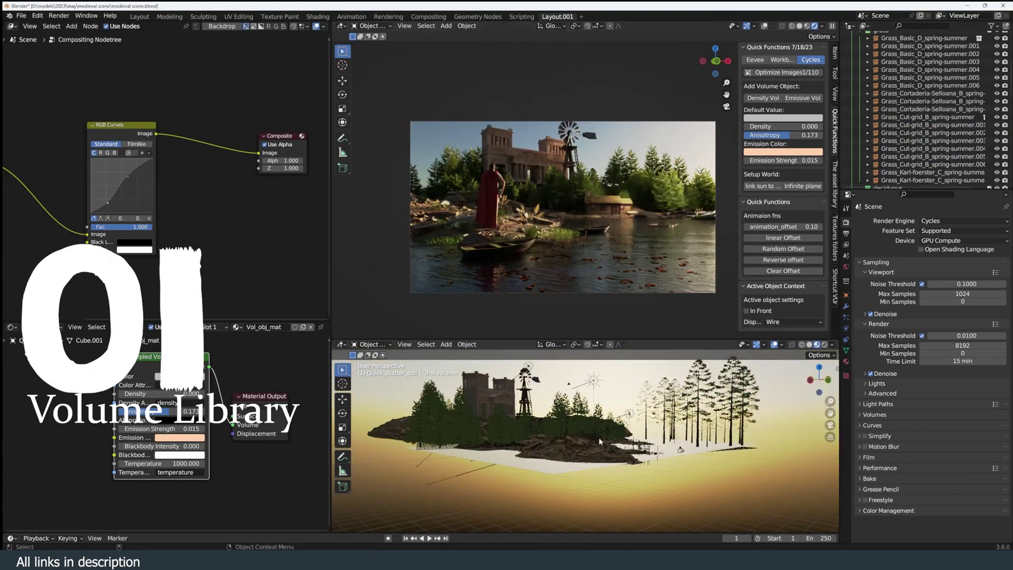
middle_click_drag(600, 441, 533, 438)
scroll(219, 436, "up", 3)
middle_click_drag(175, 432, 193, 417)
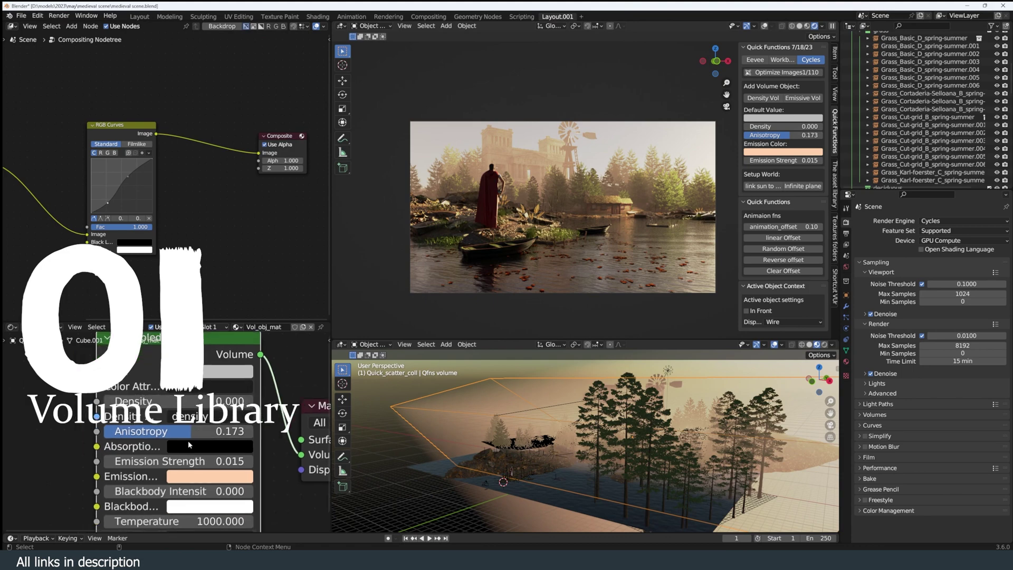
type("0")
key("Return")
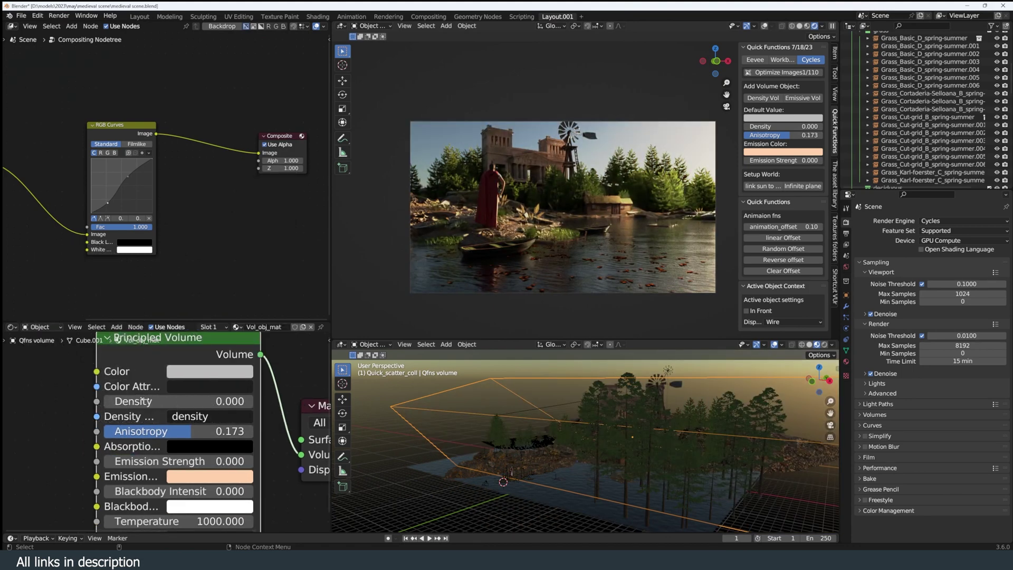
Try a volume Density of 2.5, then undo back to the earlier values
double_click(180, 401)
type("2.5")
key("Return")
key("ctrl+z")
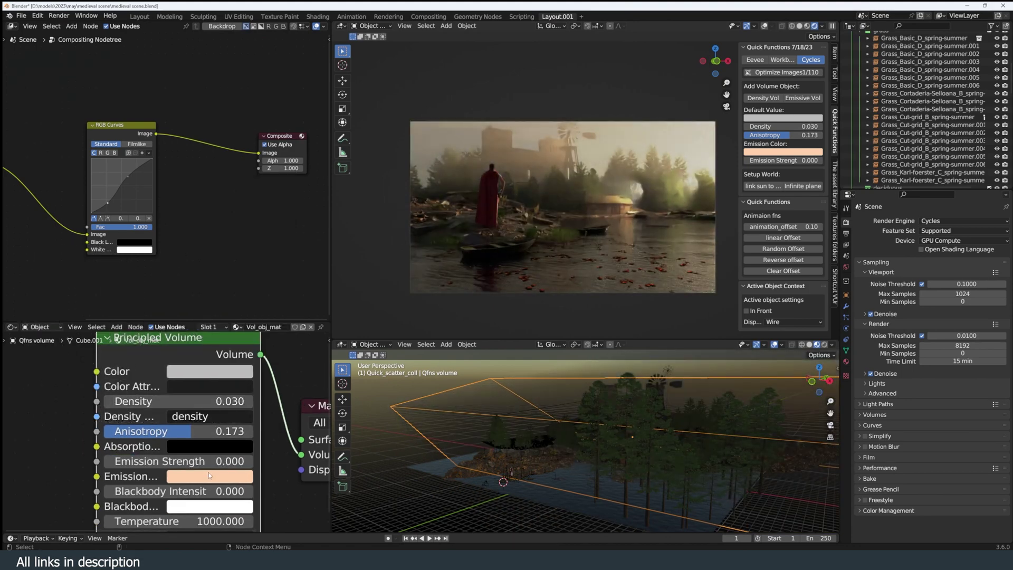
key("ctrl+z")
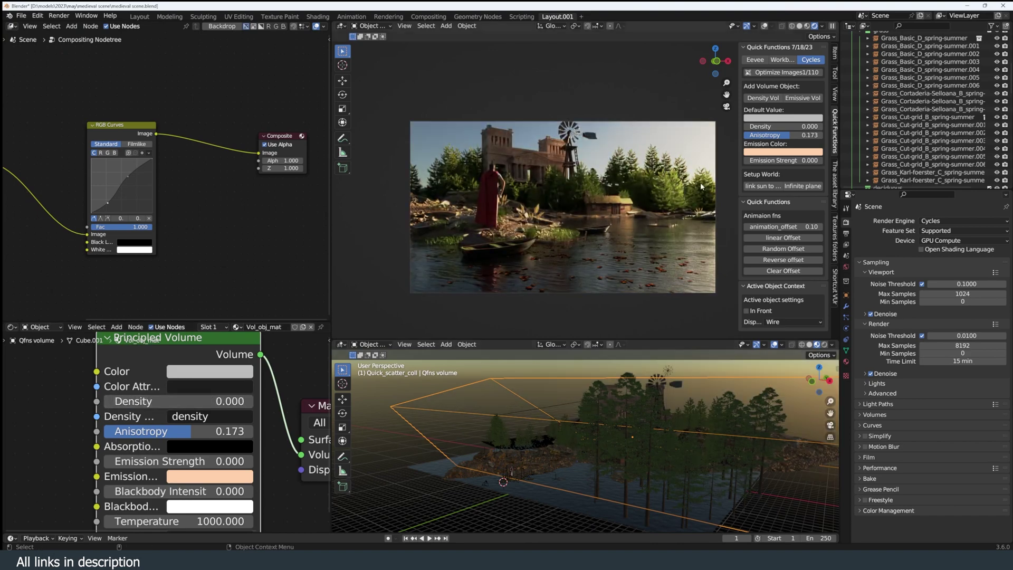
Move the second volume box horizontally and enlarge it to cover the island
key("KP_0")
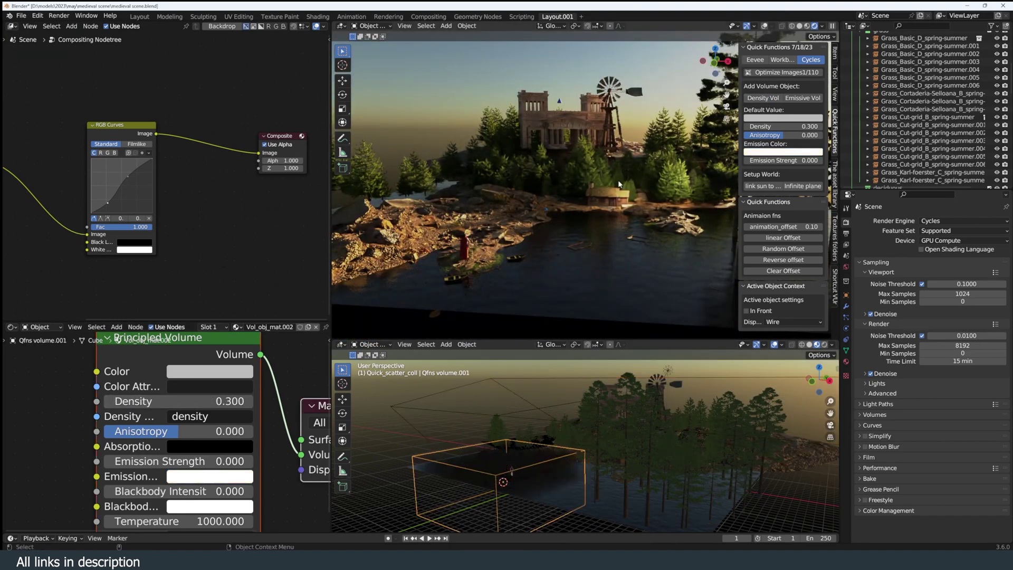
key("g")
key("shift+z")
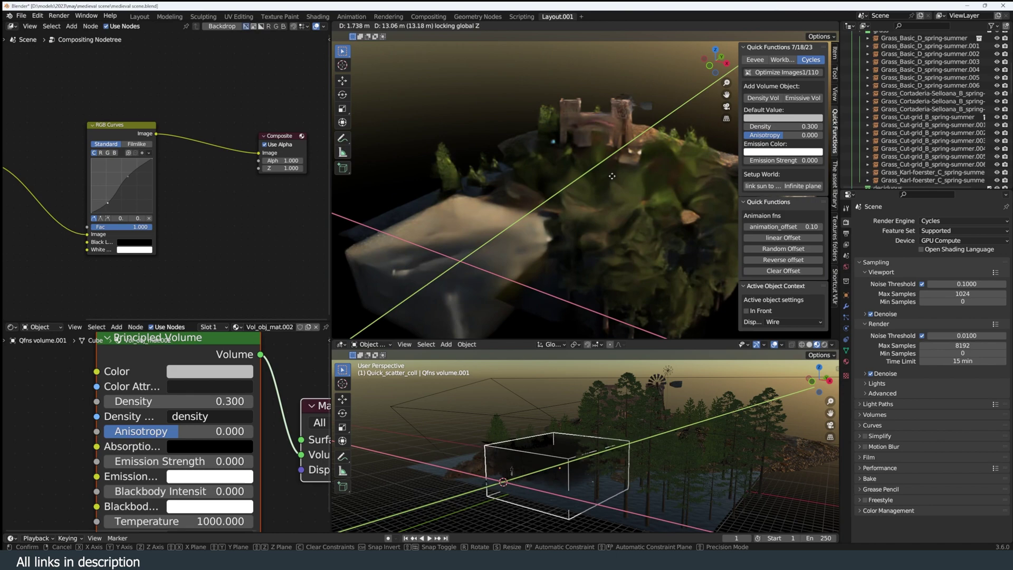
left_click(639, 125)
key("Return")
Set the new volume's Density to 0.01
scroll(196, 405, "up", 2)
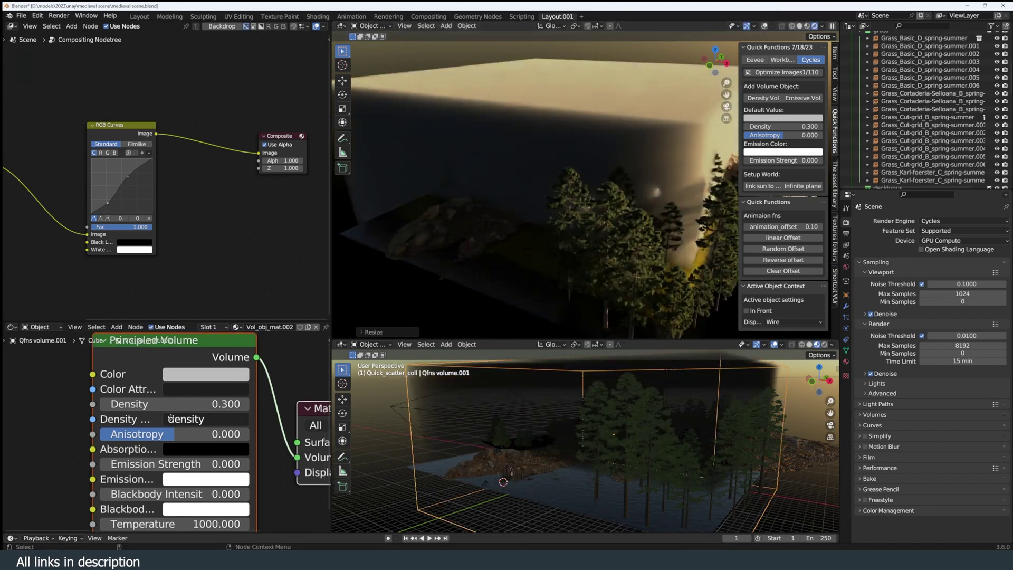
left_click(167, 410)
type(".01")
key("Return")
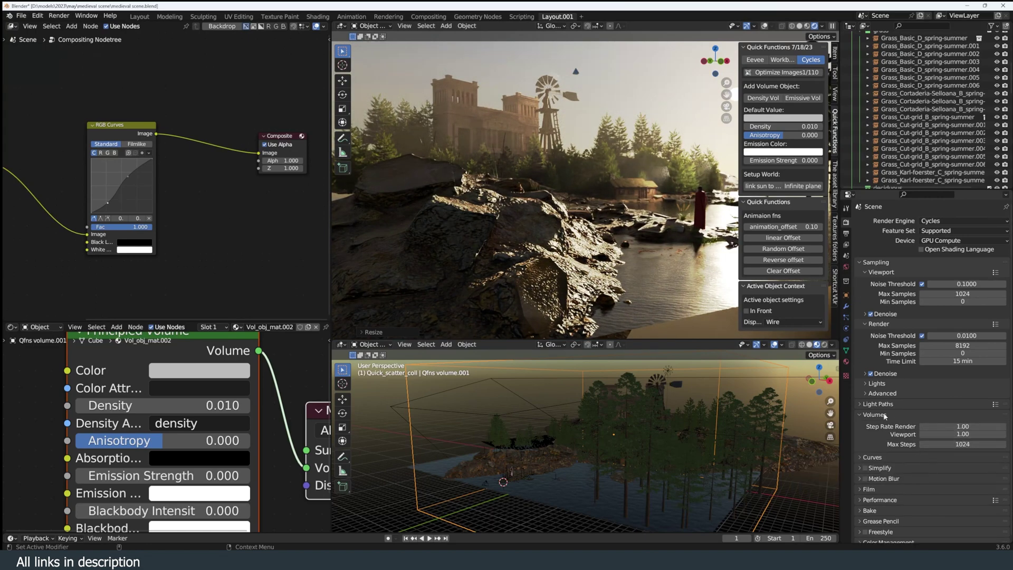
Delete the old fog volume and add an Emissive Vol quick volume
scroll(608, 217, "up", 3)
middle_click_drag(580, 211, 549, 206)
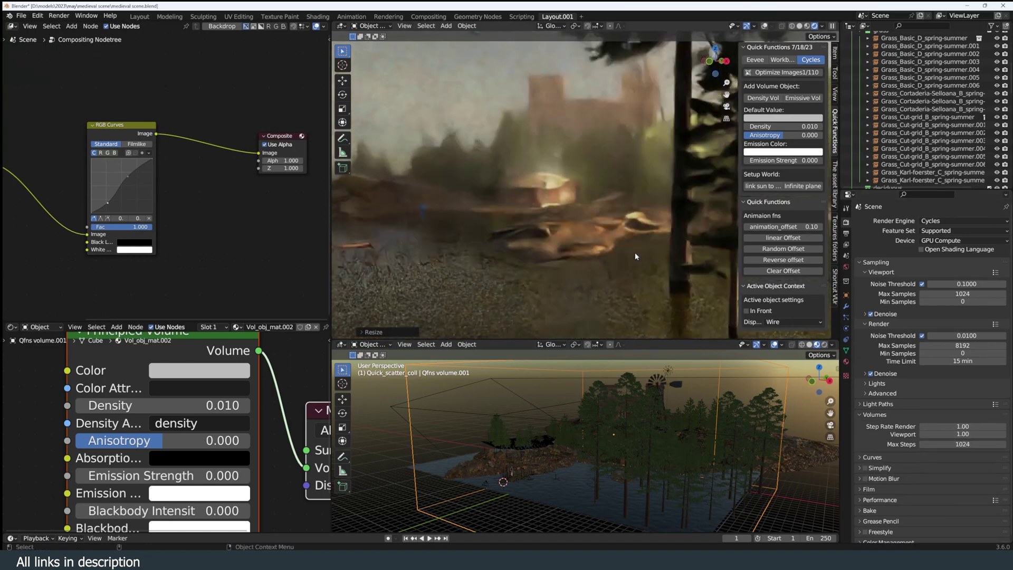
middle_click_drag(606, 438, 611, 345)
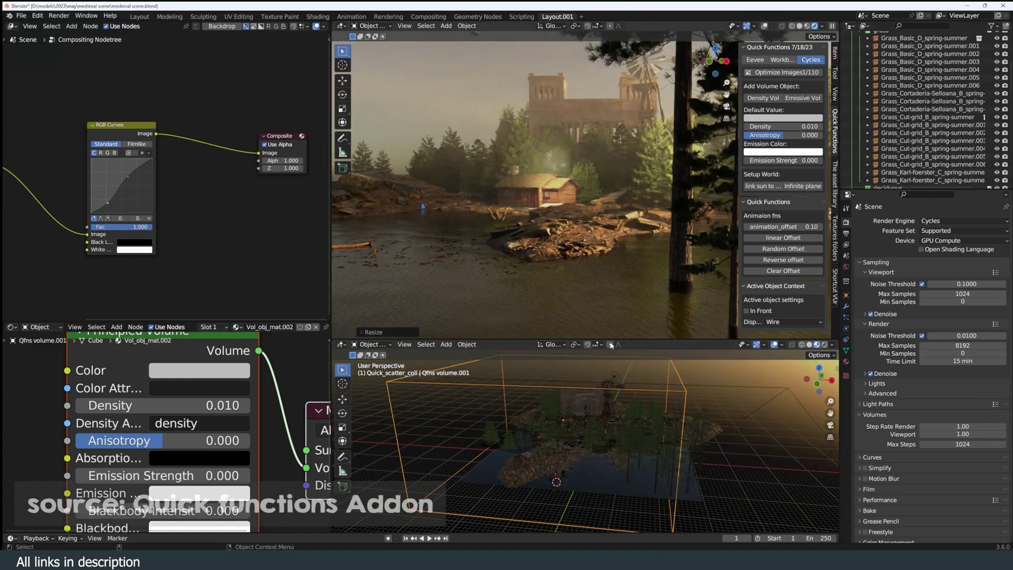
left_click(560, 369)
left_click(803, 97)
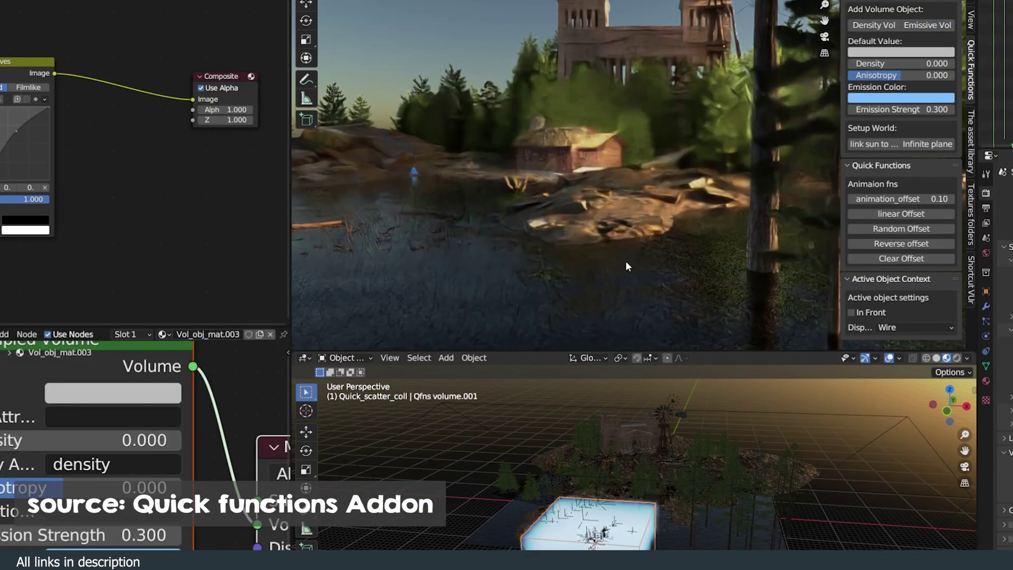
Move the emissive volume box horizontally over the island and scale it up
middle_click_drag(582, 208, 674, 260)
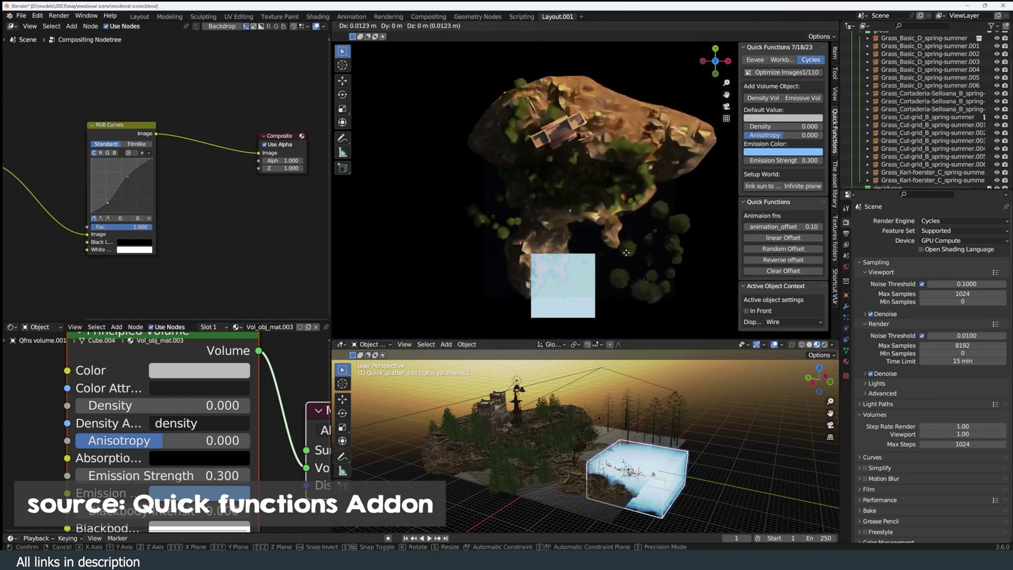
key("shift+z")
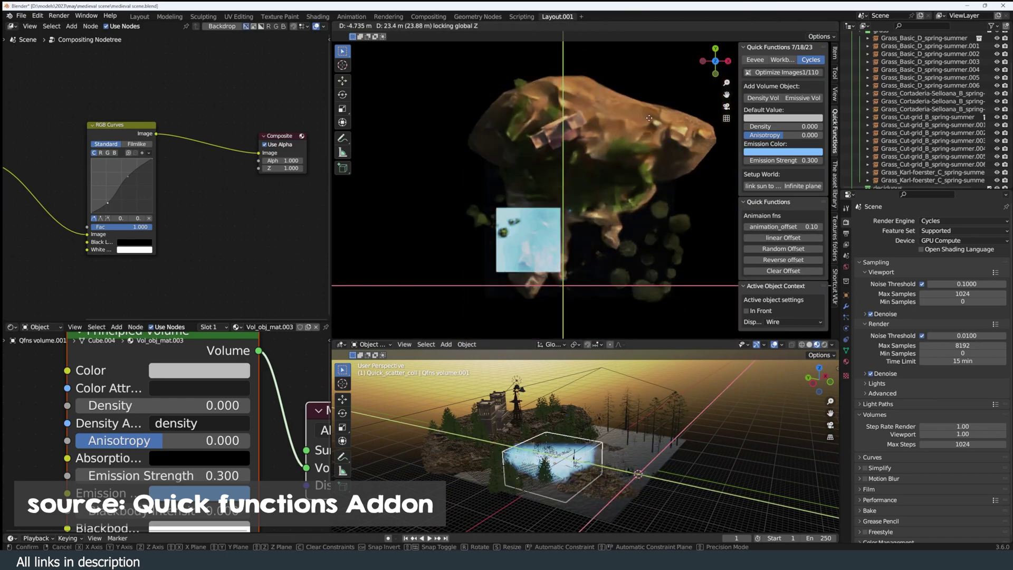
left_click(687, 101)
key("s")
left_click(691, 147)
middle_click_drag(691, 148, 695, 162)
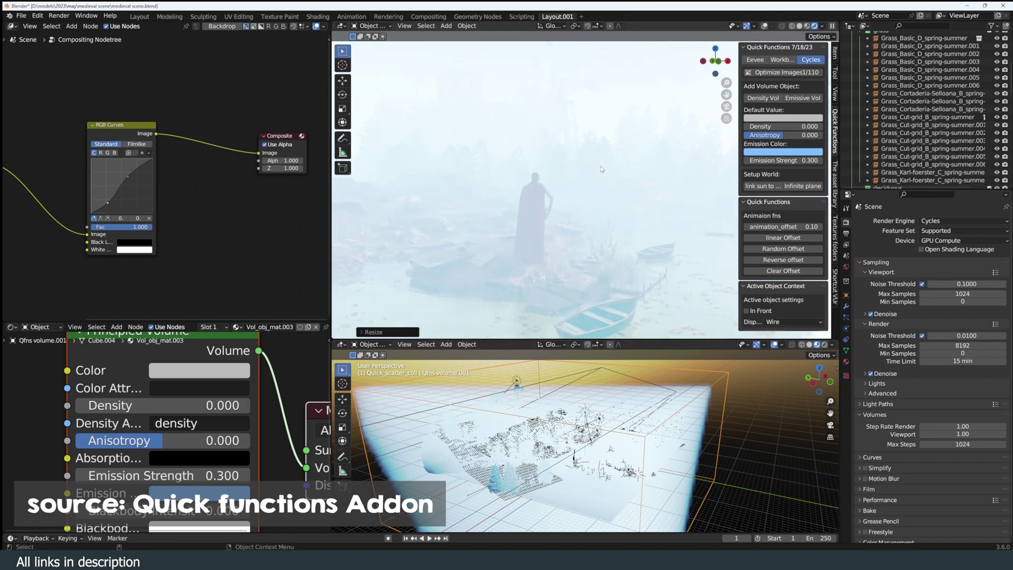
Lower the Emission Strength to 0.040 and check the thin fog in camera view
key("KP_0")
key("KP_0")
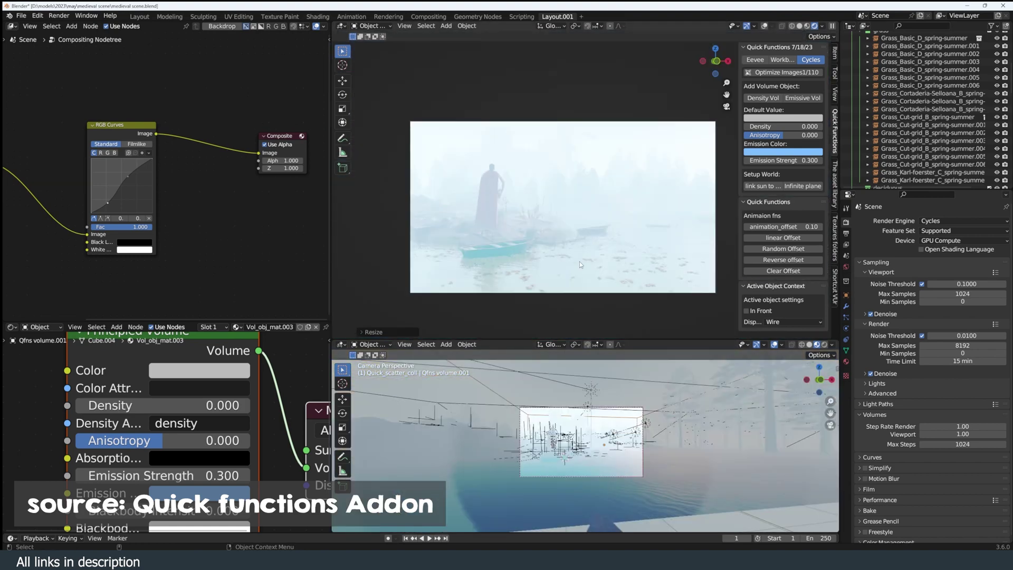
key("KP_0")
scroll(260, 419, "down", 2)
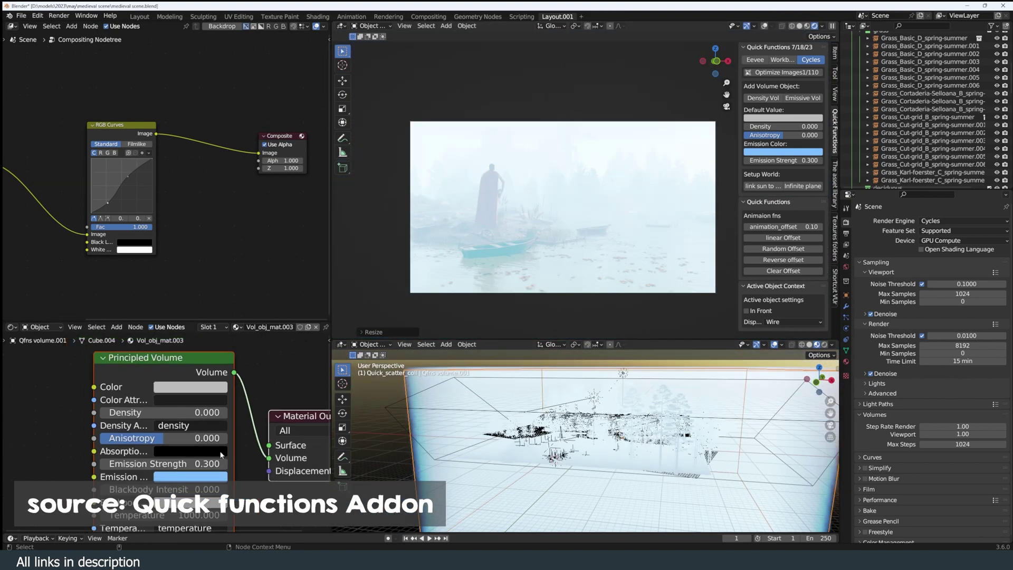
left_click_drag(163, 463, 137, 463)
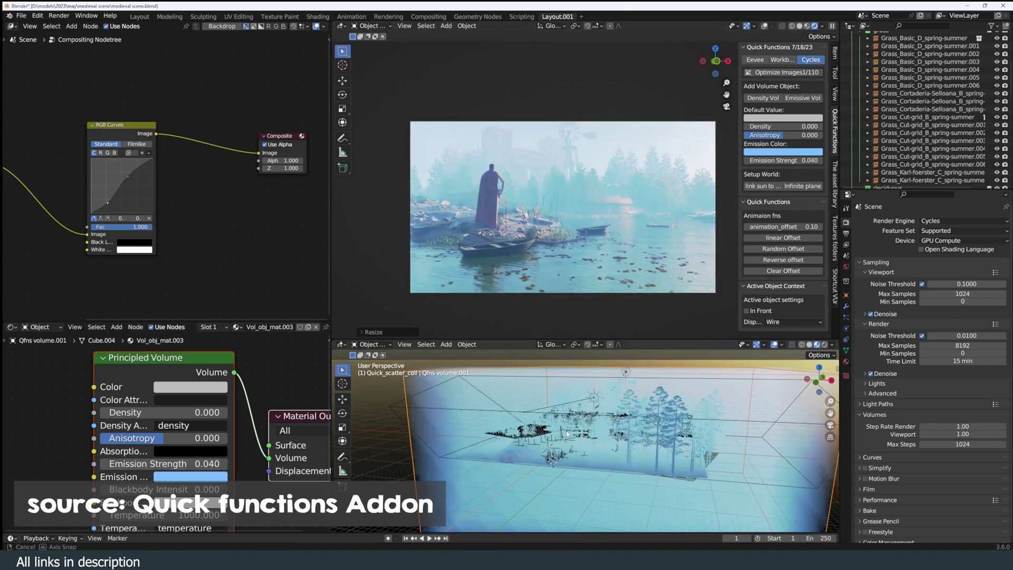
middle_click_drag(528, 454, 548, 437)
scroll(549, 437, "up", 3)
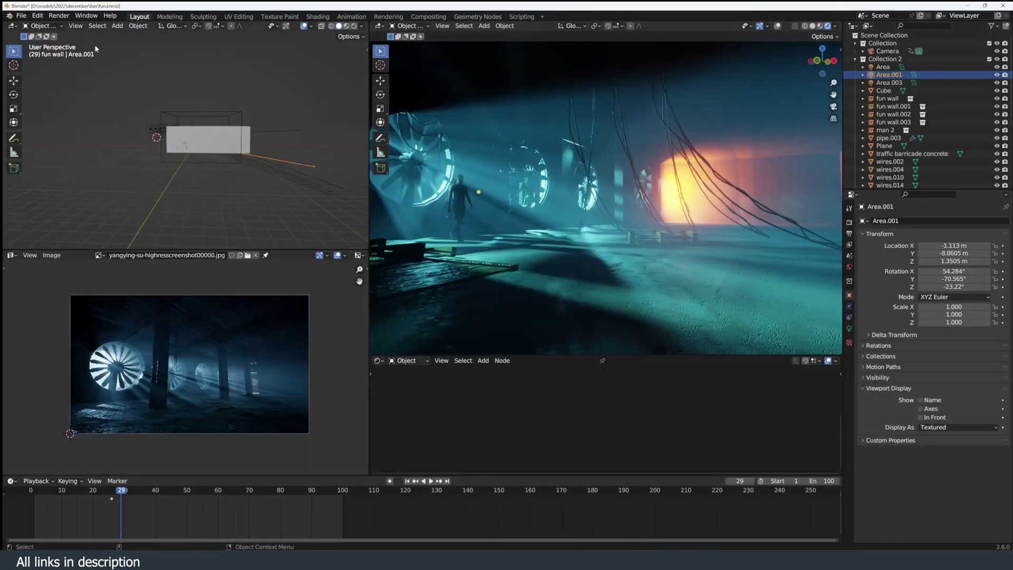
Select the volume Cube and temporarily hide the concrete Plane to compare the lighting
left_click(180, 126)
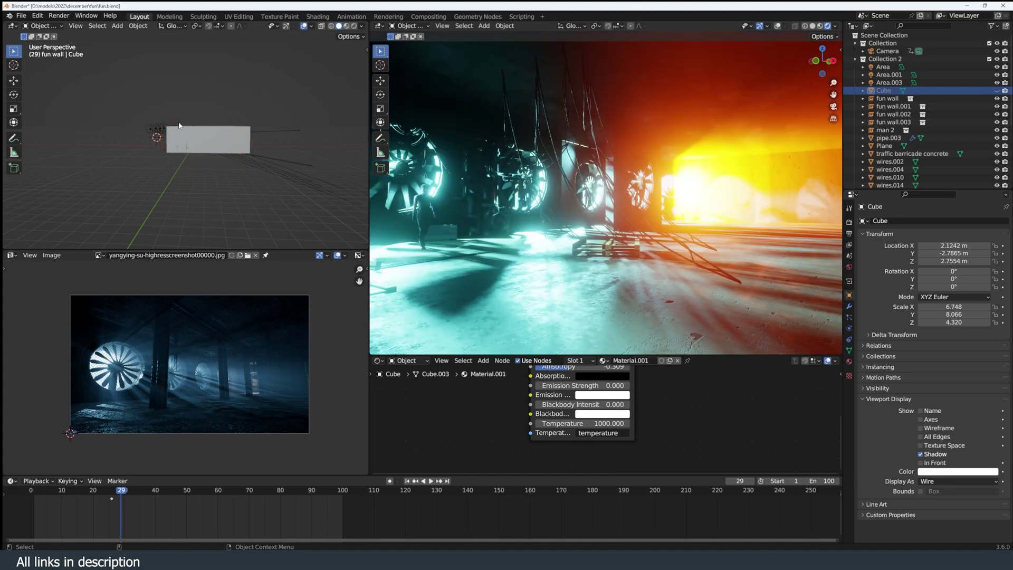
left_click(172, 152)
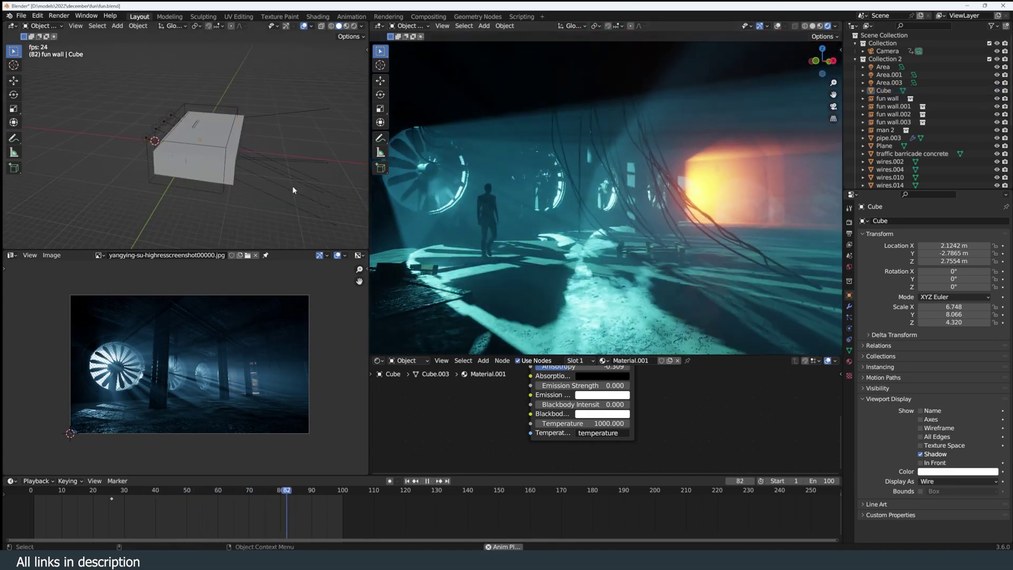
left_click(235, 180)
key("h")
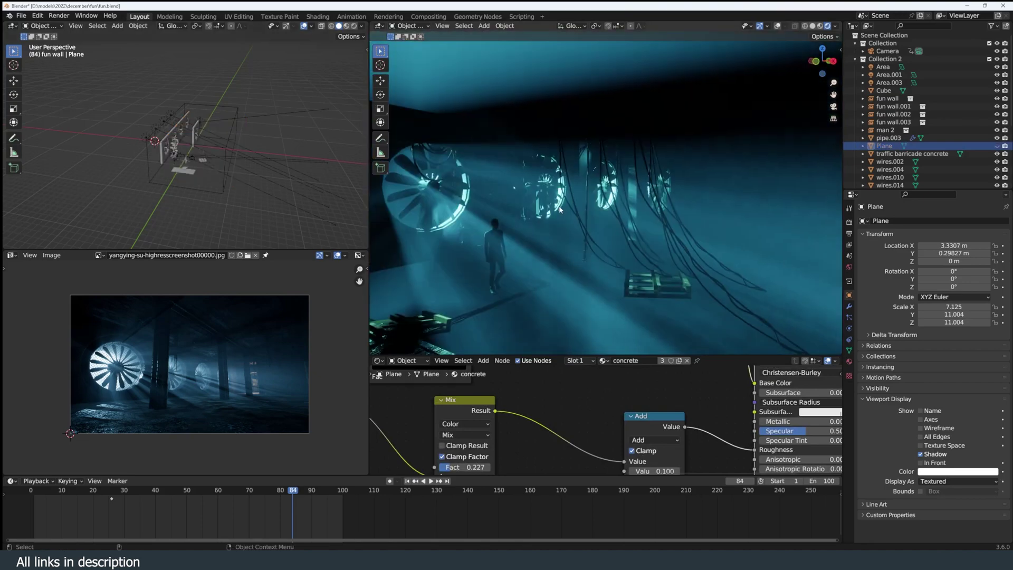
mouse_move(572, 203)
middle_mouse_down()
mouse_move(564, 188)
mouse_move(552, 192)
mouse_move(573, 188)
middle_mouse_up()
key("alt+h")
Play the fan animation, then hide the Area and Area.001 lights
key("space")
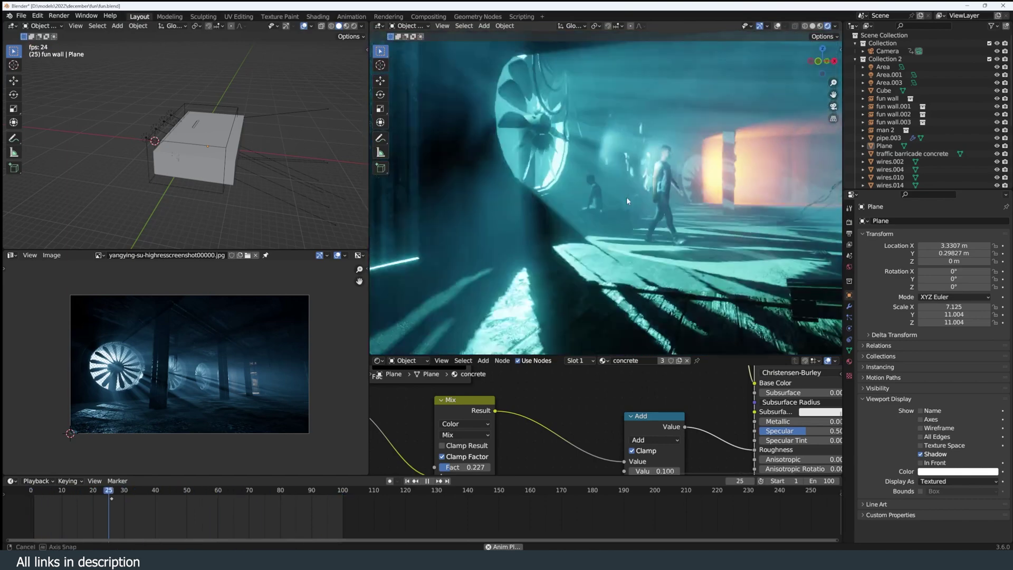
left_click(606, 202)
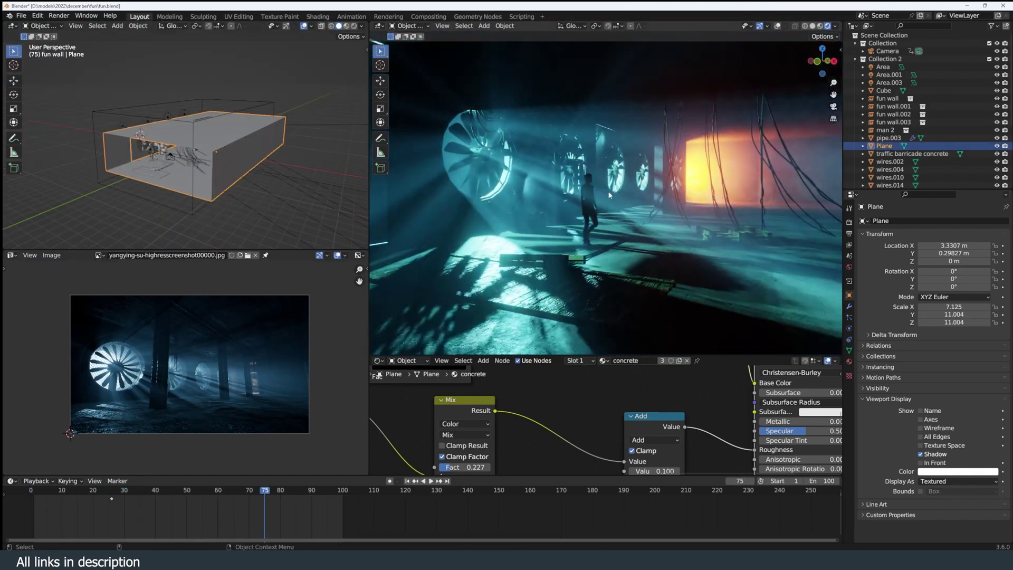
key("space")
left_click_drag(997, 67, 996, 76)
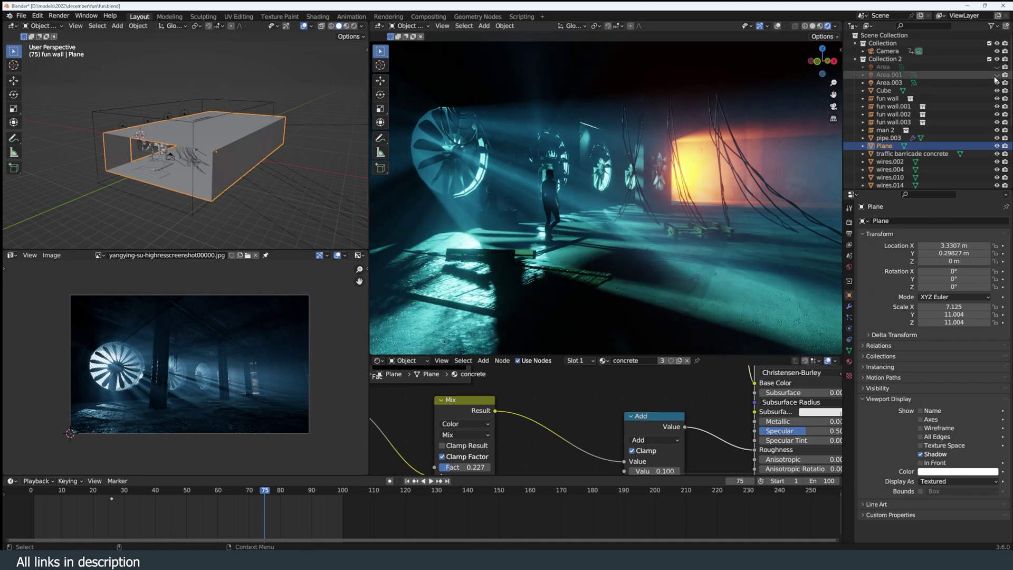
middle_click_drag(697, 138, 676, 141)
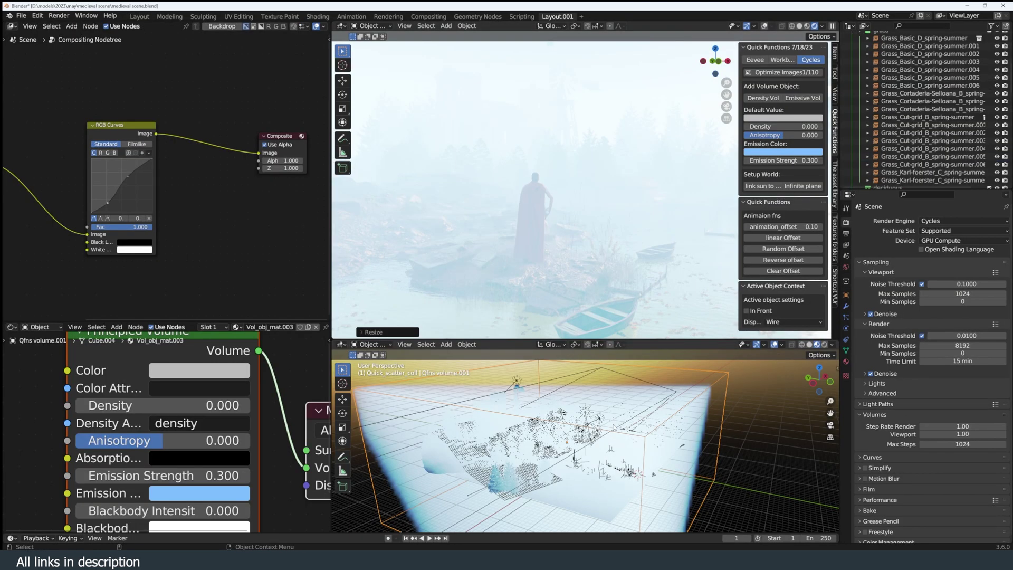
Show both viewports through the scene camera and slide the fog card's Color Ramp stop
key("KP_0")
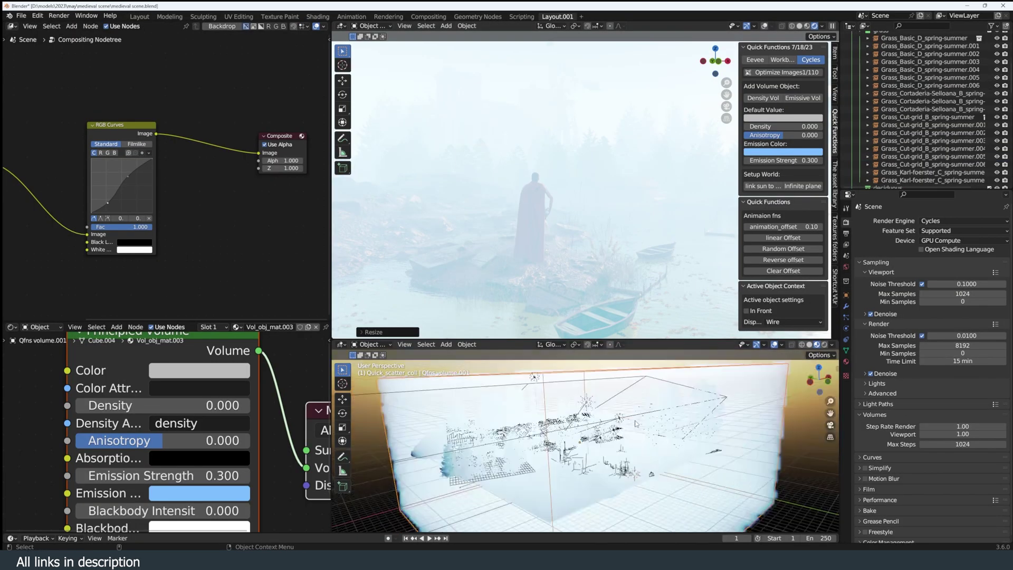
key("KP_0")
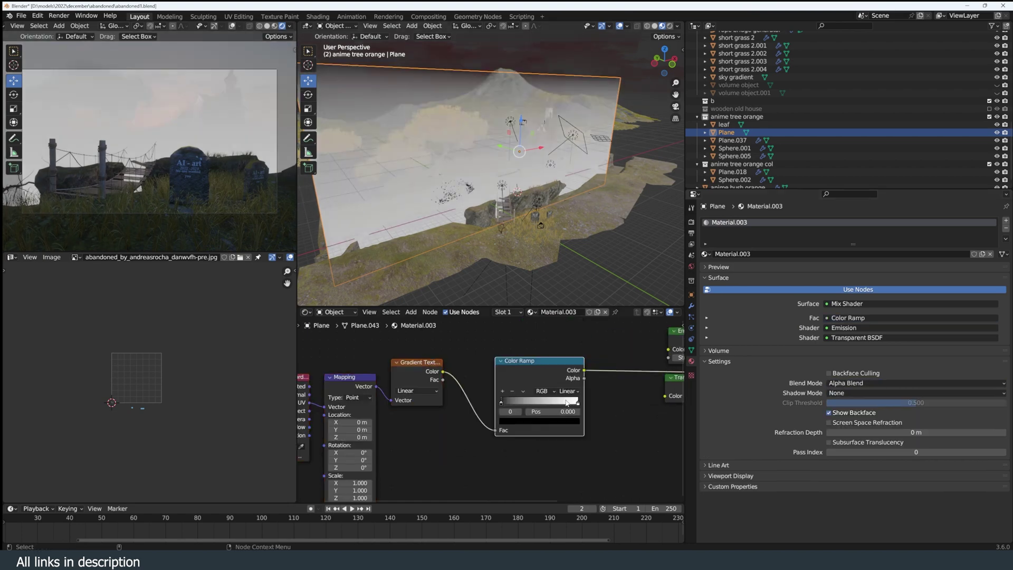
left_click_drag(527, 402, 543, 401)
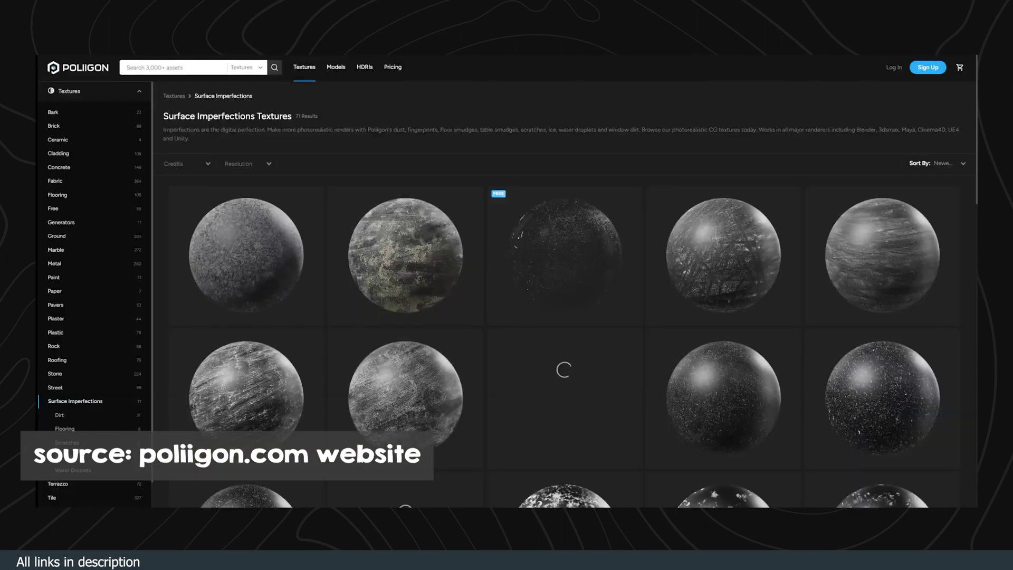
Scroll through the Poliigon Surface Imperfections texture results
scroll(198, 134, "down", 3)
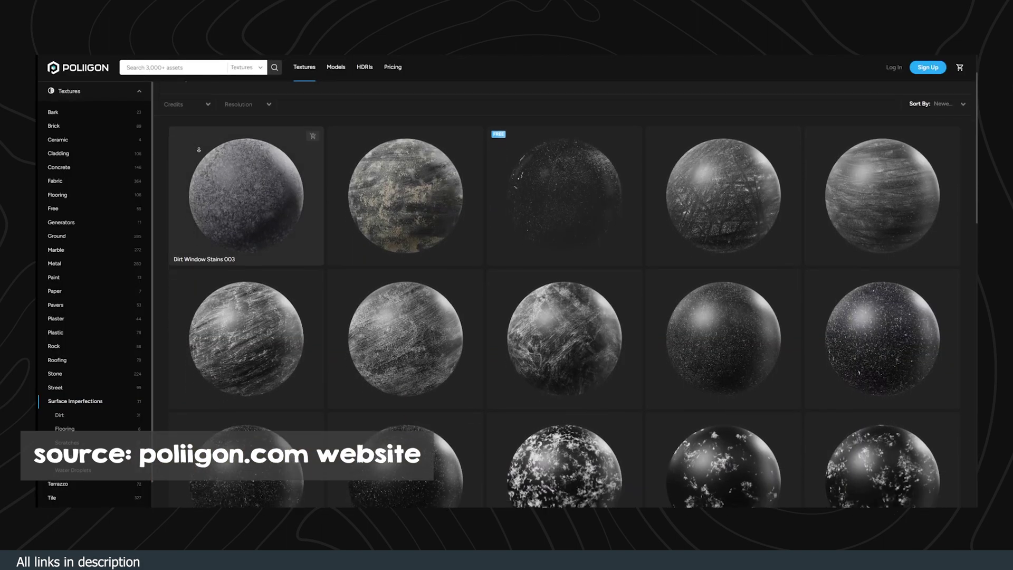
scroll(199, 153, "down", 5)
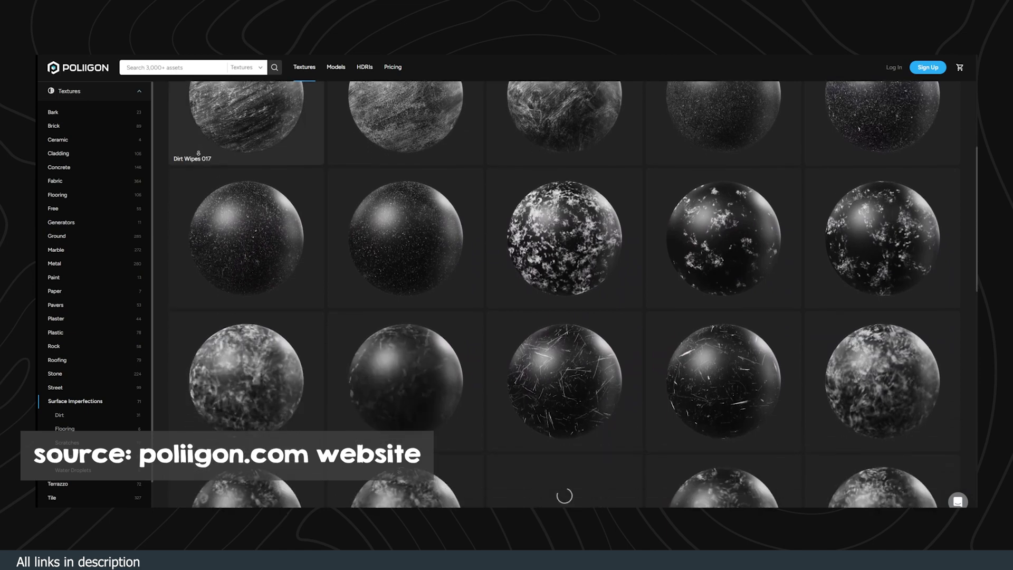
scroll(198, 158, "down", 8)
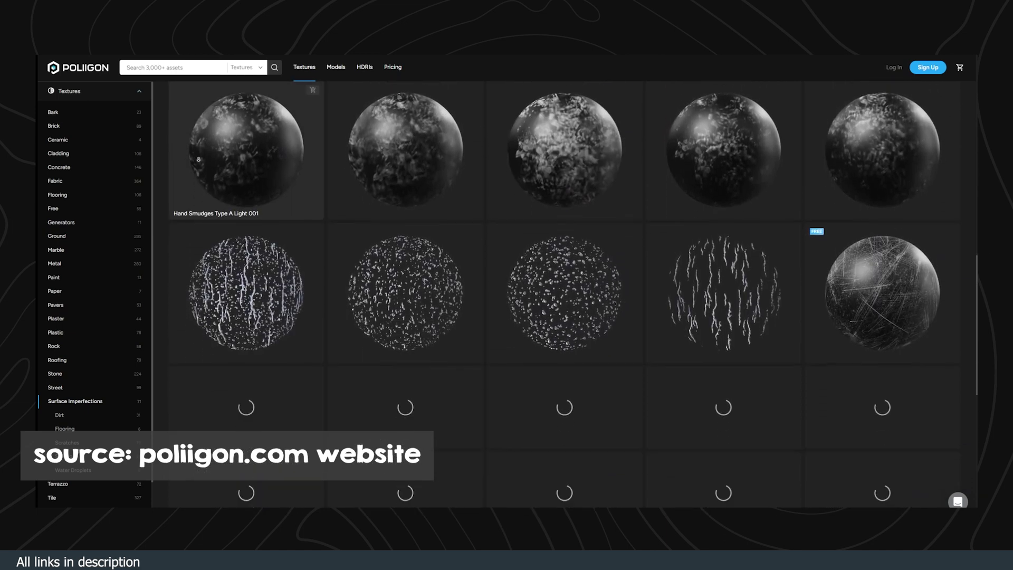
scroll(200, 143, "down", 1)
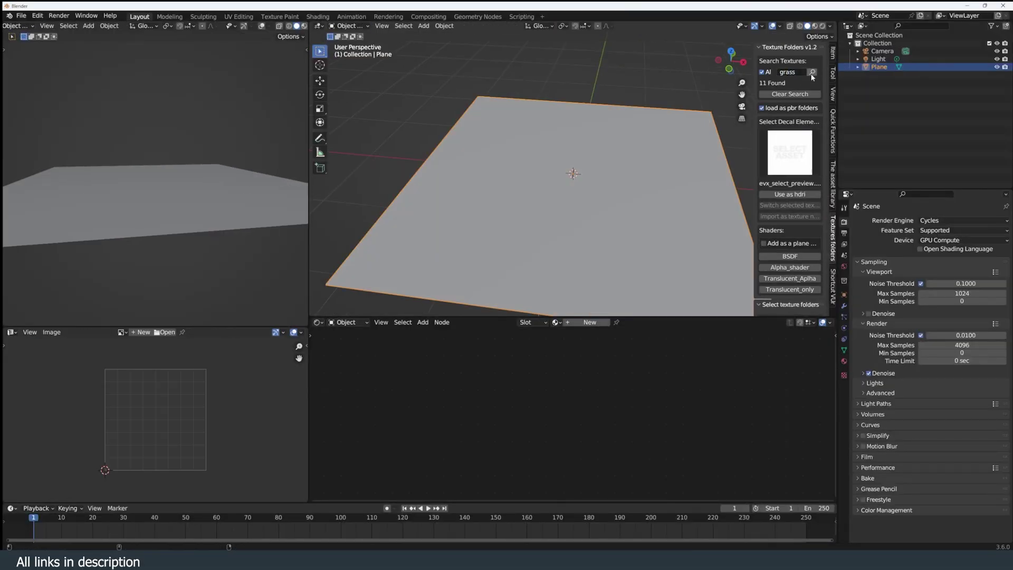
Apply the aerial grass material, then load grunge_map_16_bit as a plain bitmap texture
left_click(813, 74)
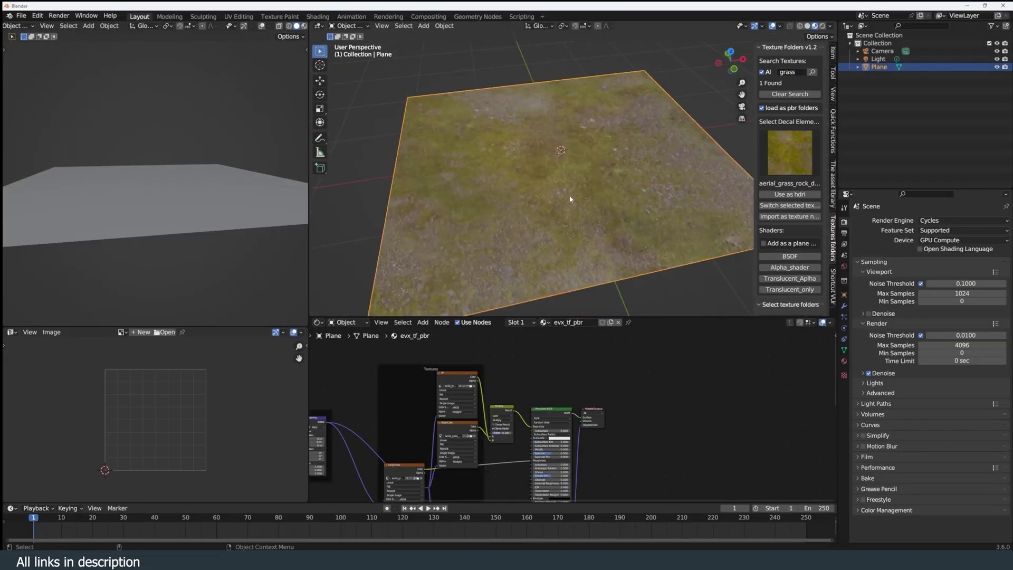
left_click(790, 304)
left_click(799, 95)
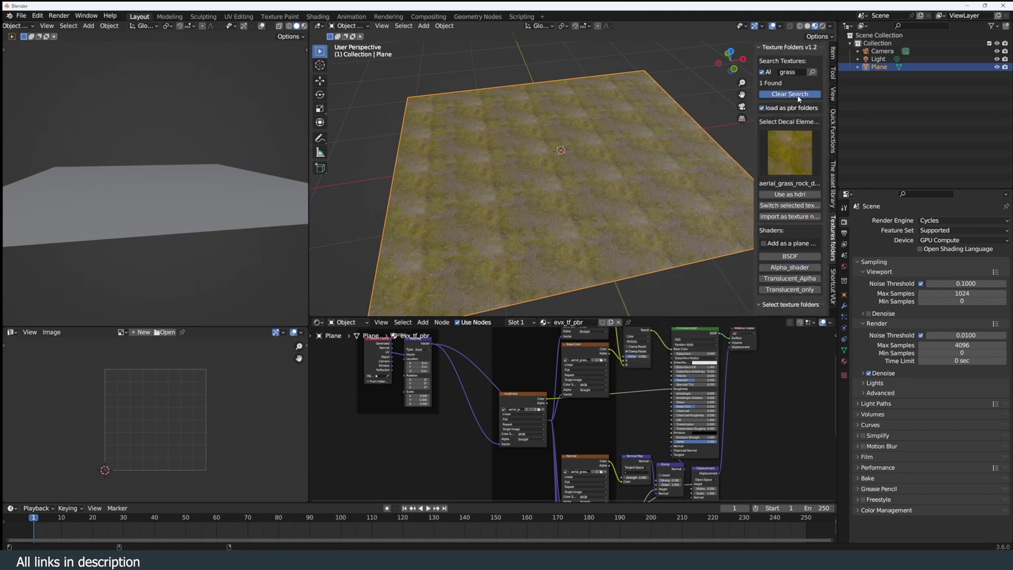
left_click(762, 86)
left_click(790, 129)
left_click(600, 340)
left_click(807, 194)
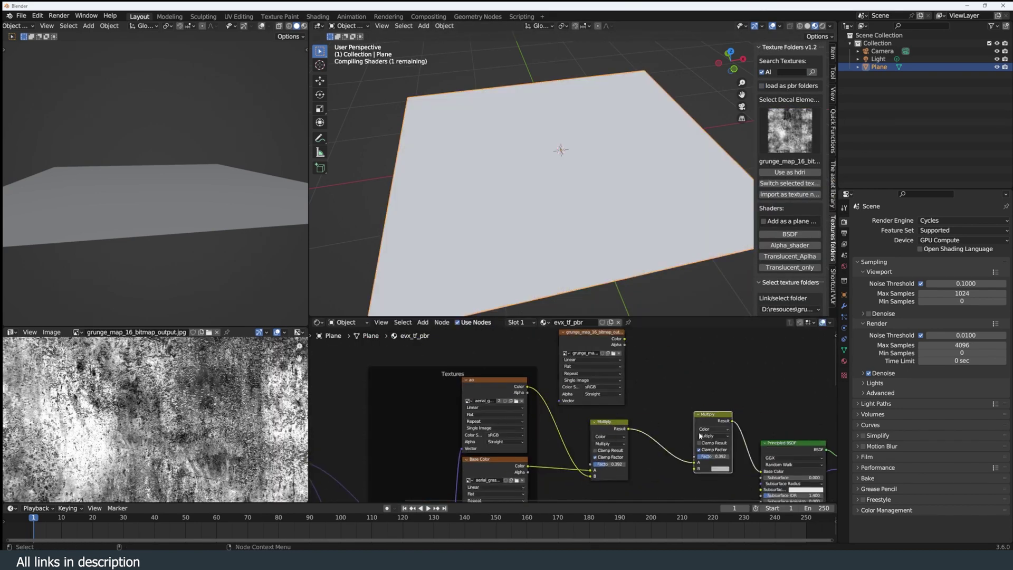
Insert a Color Ramp before the Multiply, white stop at 0.332, and compare by muting Multiply
scroll(752, 449, "up", 1)
key("shift+a")
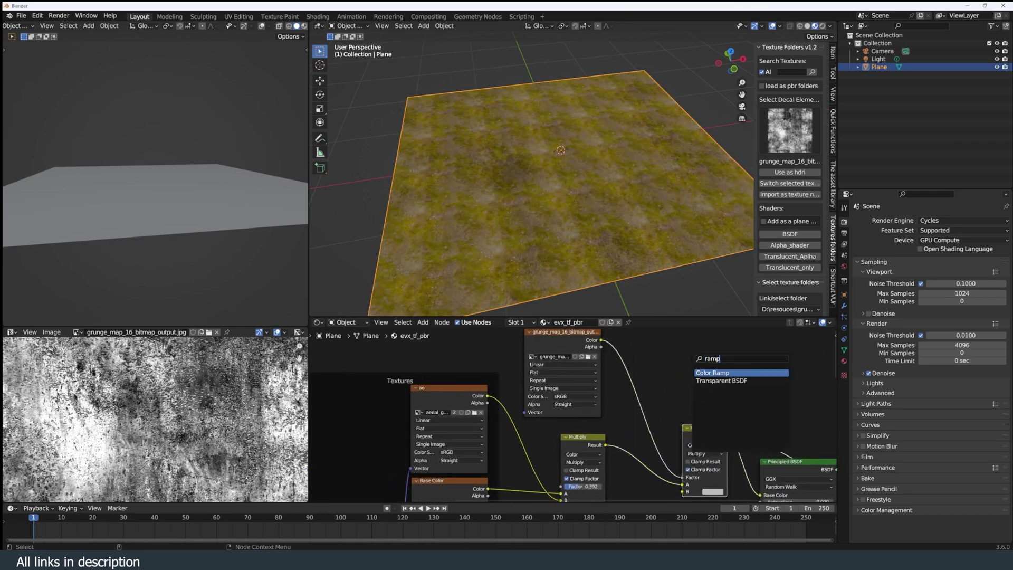
left_click(662, 386)
left_click_drag(662, 385, 655, 380)
scroll(630, 386, "down", 2)
middle_click_drag(629, 386, 603, 374)
middle_click_drag(607, 237, 633, 264)
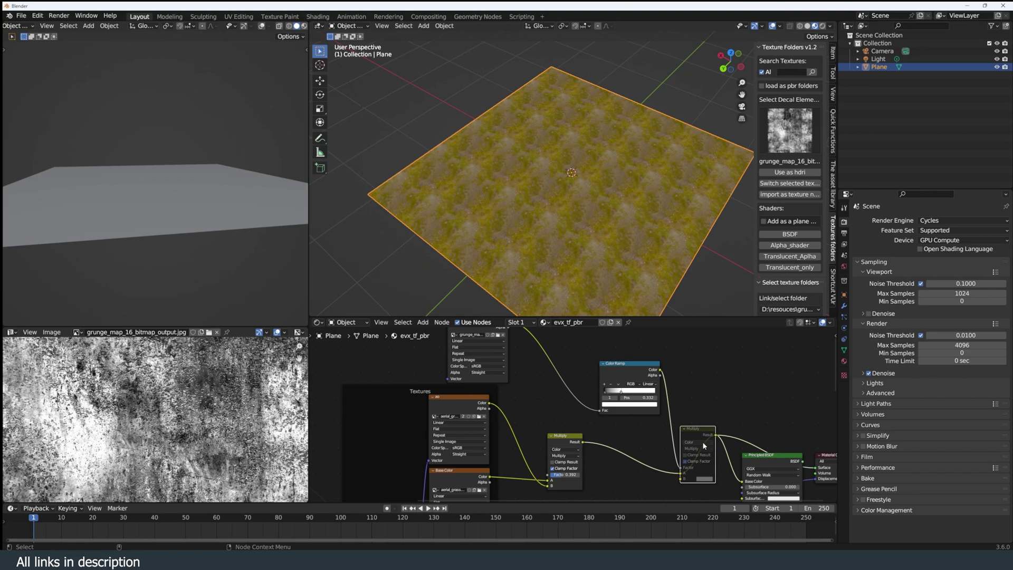
left_click(708, 441)
key("m")
key("m")
key("m")
key("m")
key("m")
key("m")
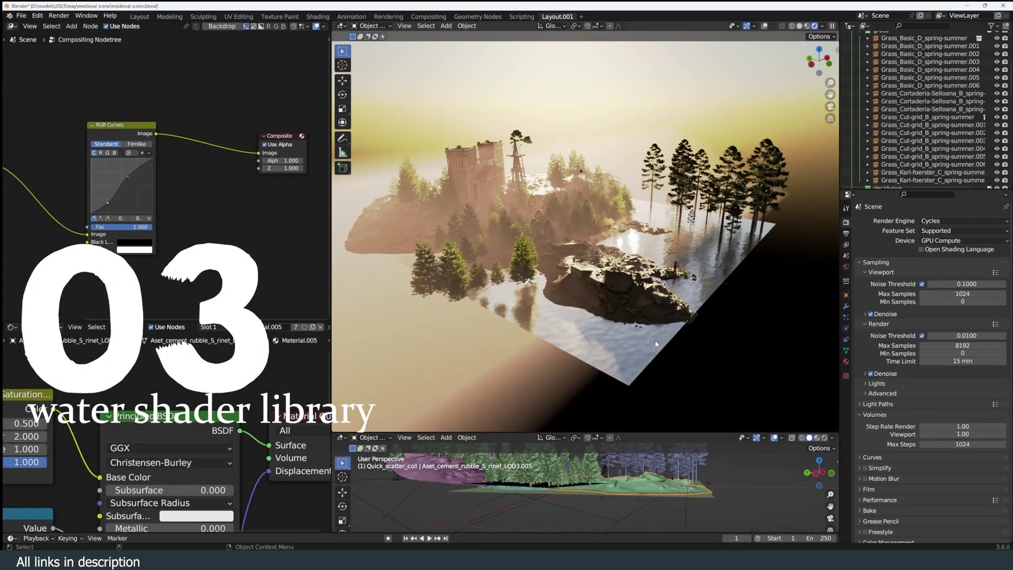
Add the water asset from the asset library sidebar into the lake
mouse_move(645, 342)
middle_mouse_down()
mouse_move(666, 327)
mouse_move(641, 328)
mouse_move(654, 331)
middle_mouse_up()
key("n")
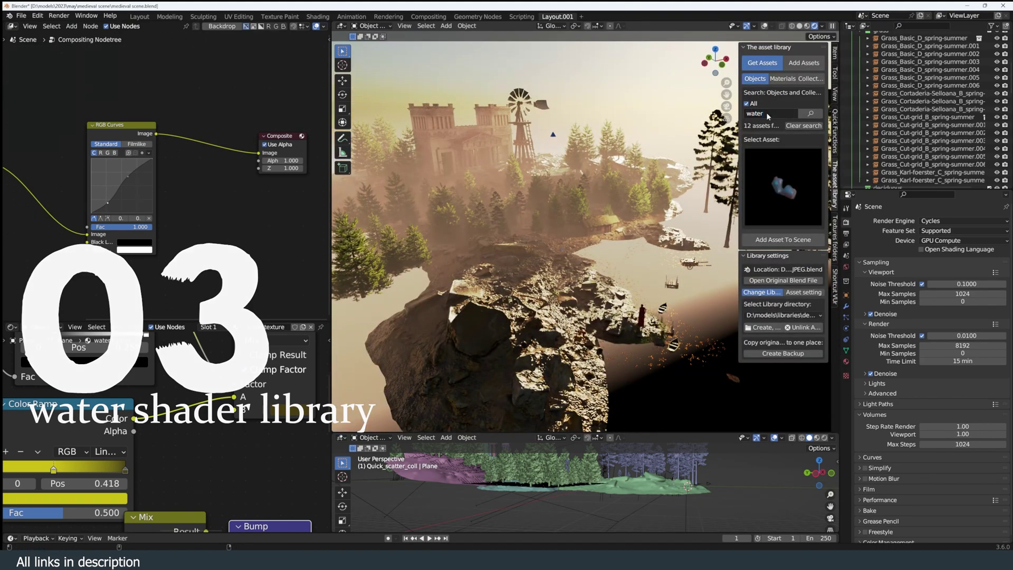
left_click(783, 187)
left_click(560, 285)
left_click(783, 239)
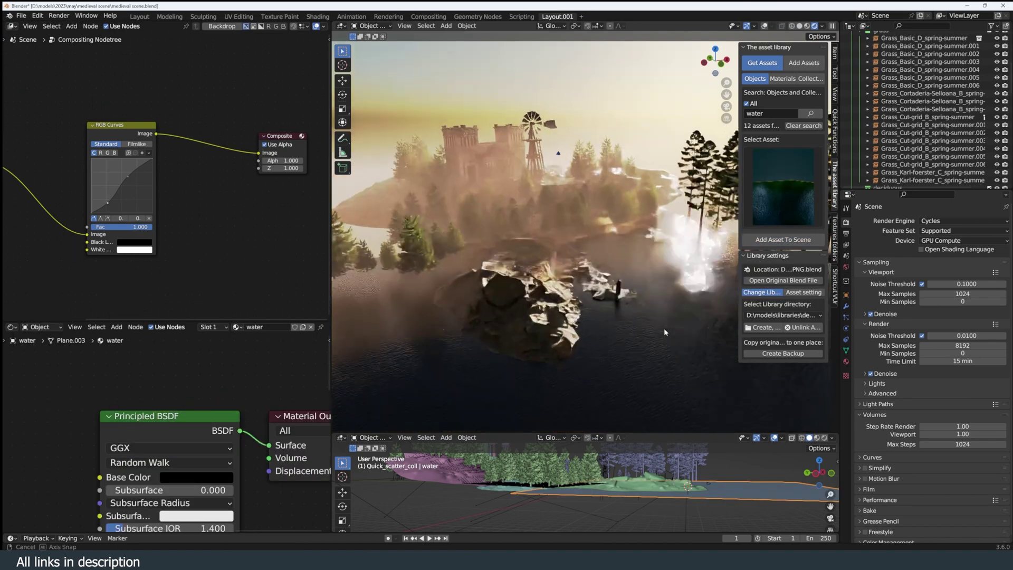
left_click(663, 327)
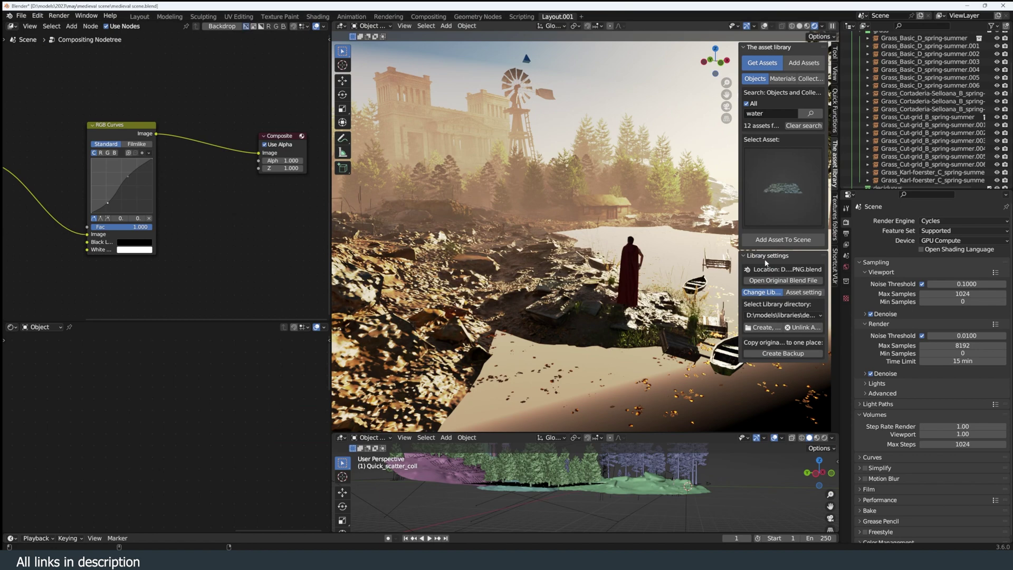
Scale the water plane to fill the lake and set its noise scales to 30 and 60
left_click(596, 292)
key("s")
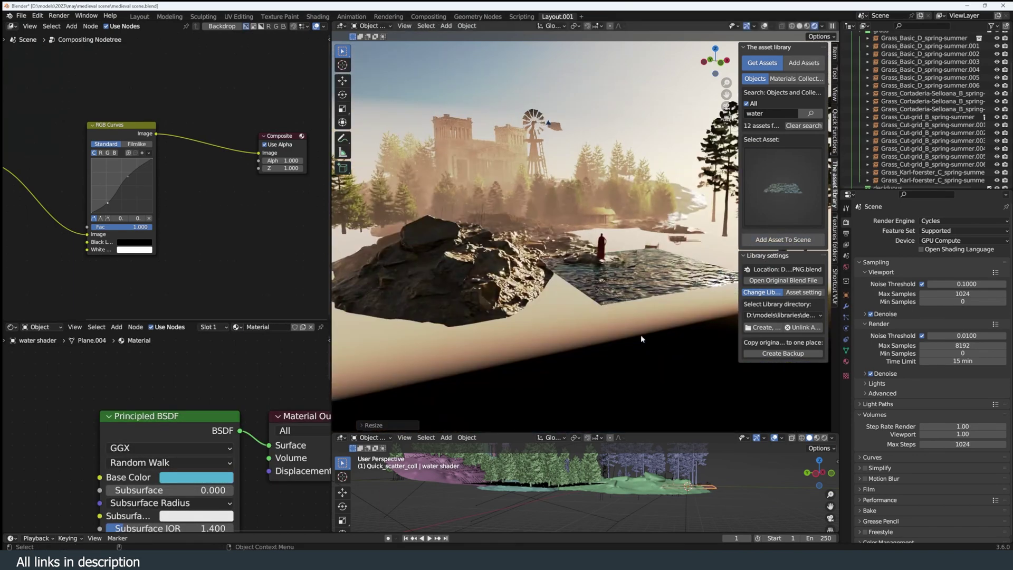
left_click(633, 363)
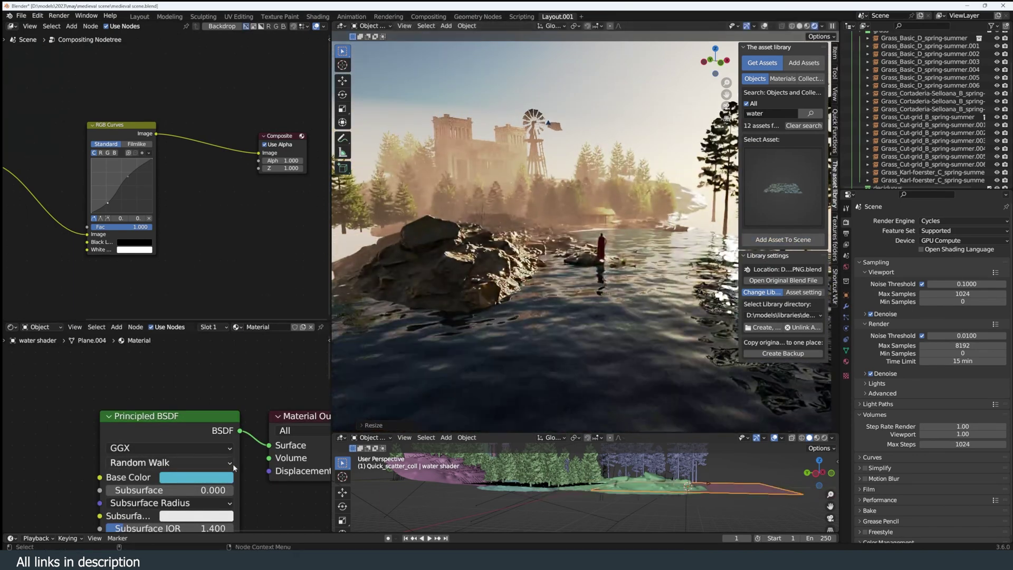
scroll(252, 428, "up", 5)
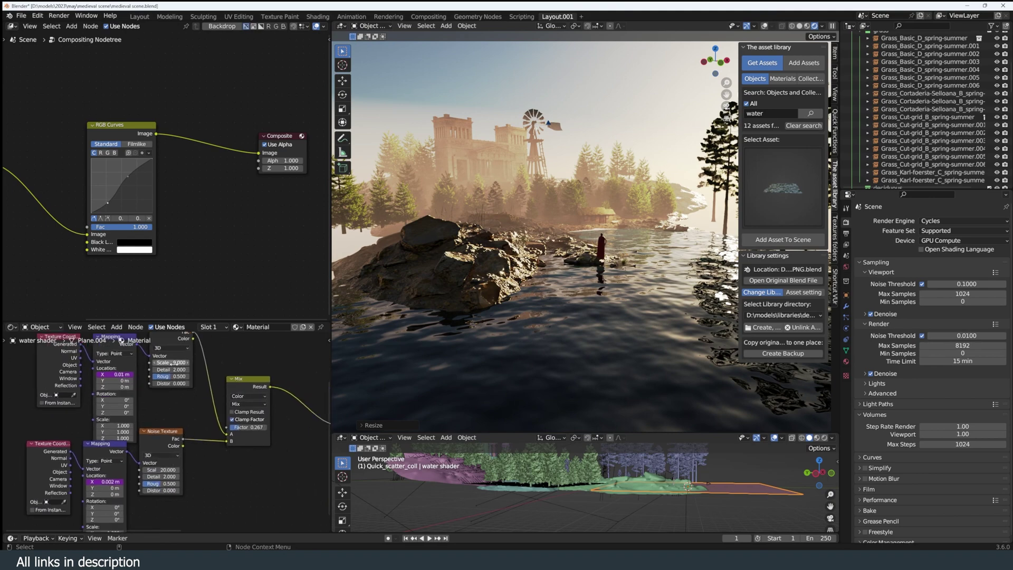
type("30")
key("Return")
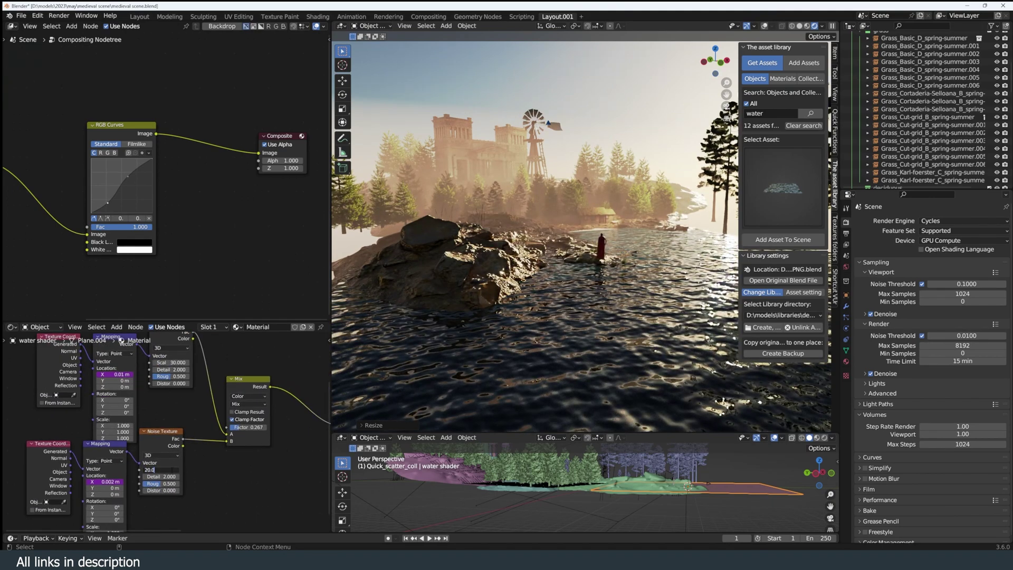
type("60")
key("Return")
Lower the water plane along Z to reveal the rocks
scroll(615, 311, "up", 4)
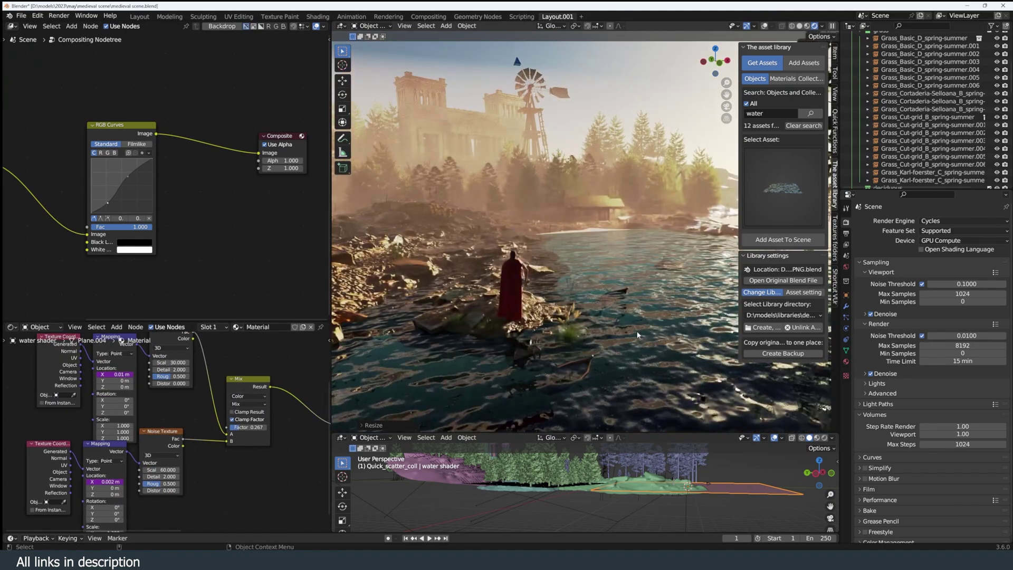
key("g")
key("z")
left_click(618, 341)
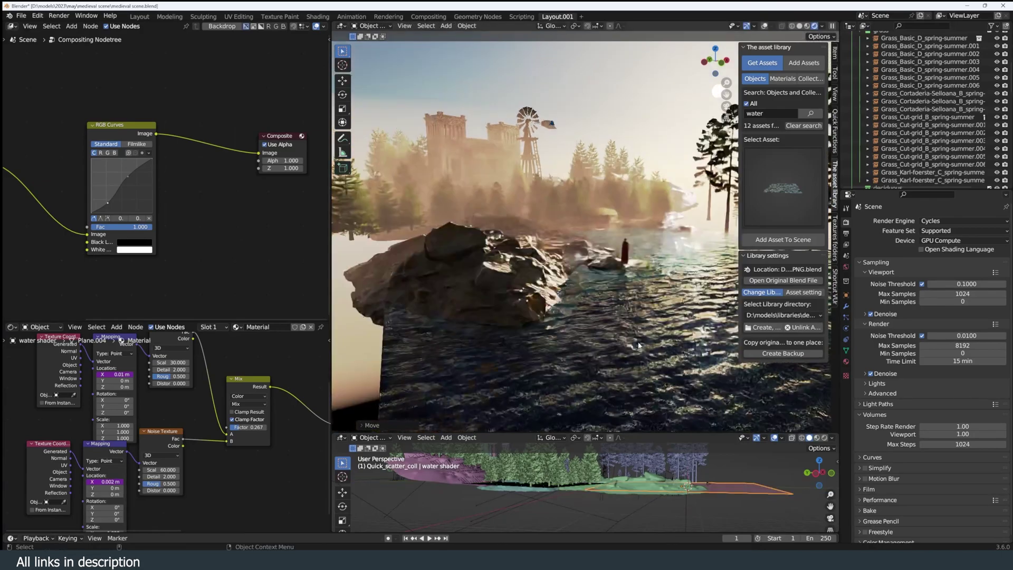
middle_click_drag(617, 341, 634, 355)
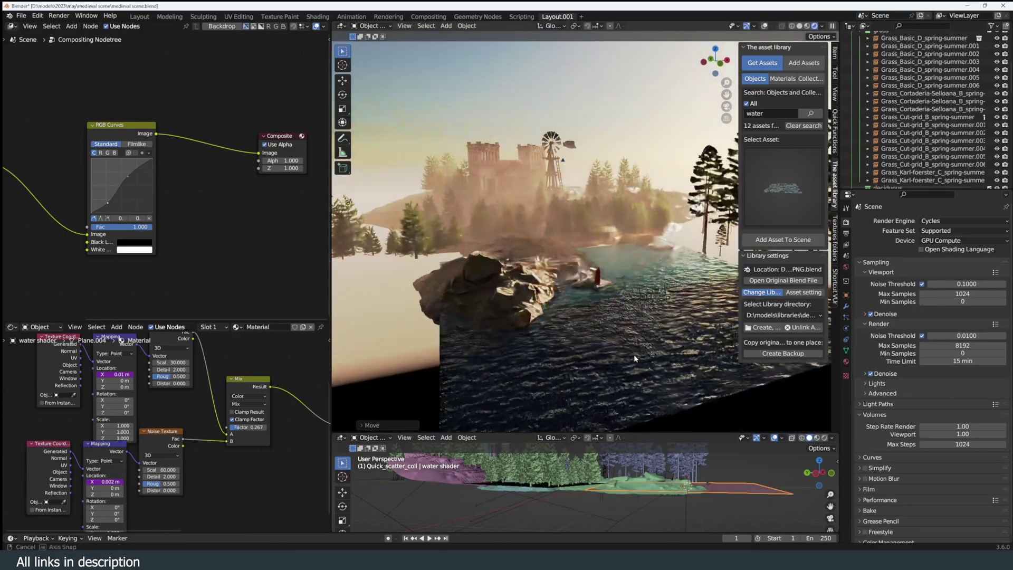
Hide the side panel and inspect the rocks and open water in a maximized view
key("n")
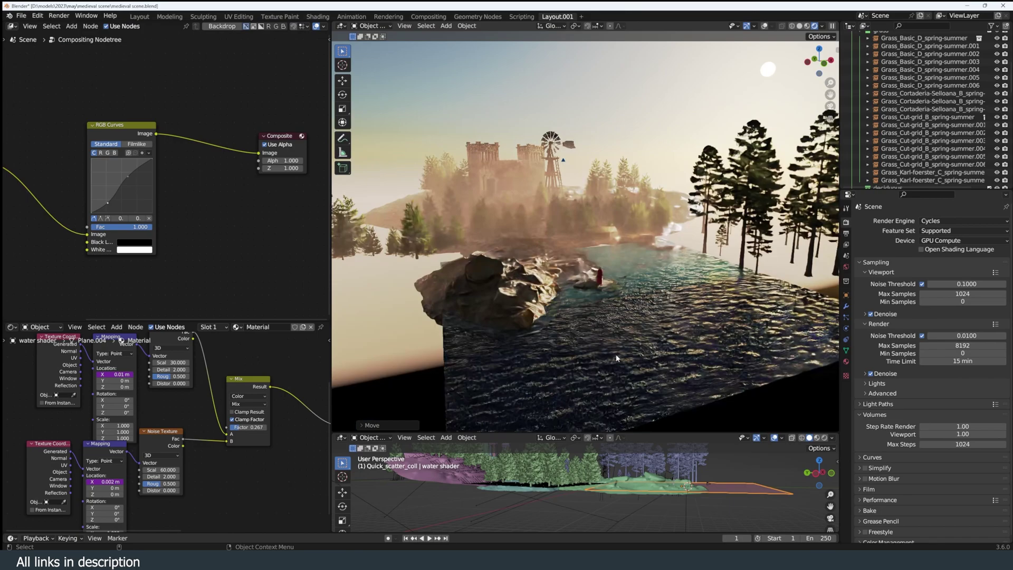
scroll(616, 357, "up", 2)
key("ctrl+space")
middle_click_drag(455, 296, 467, 305)
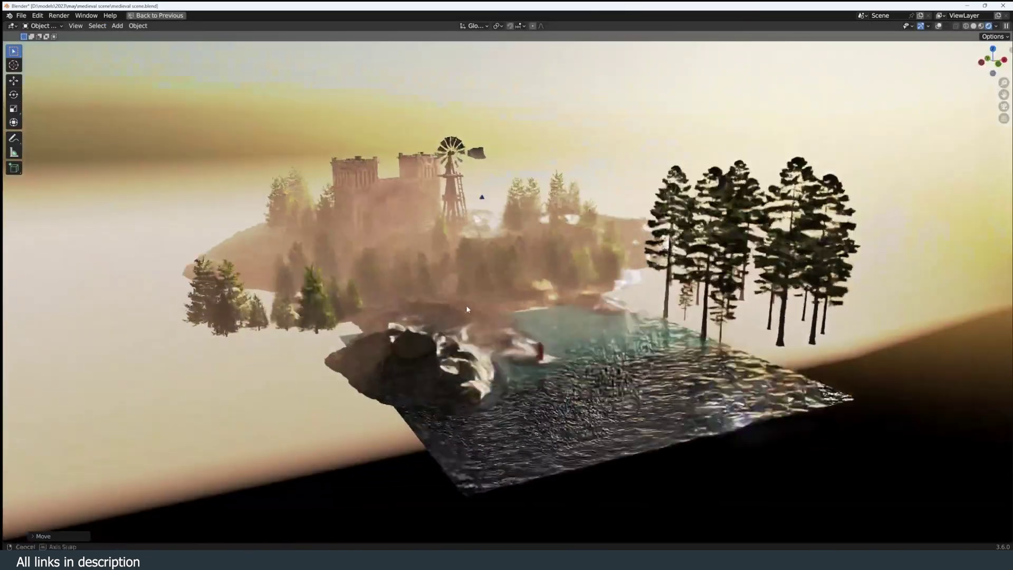
scroll(466, 305, "up", 3)
key("ctrl+space")
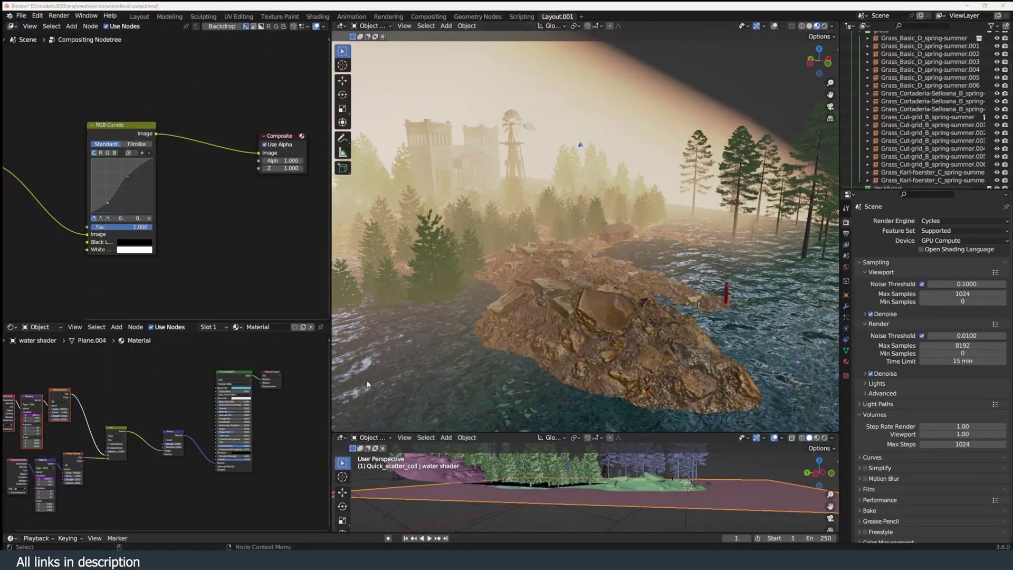
middle_click_drag(696, 339, 306, 404)
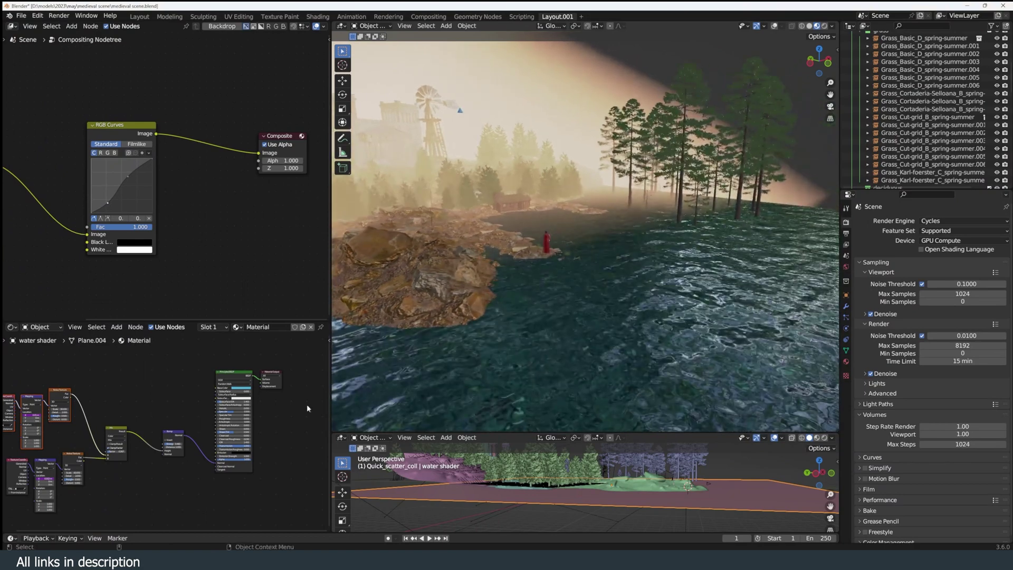
Shift the water shader's Base Color toward green and set Roughness to 0.000
scroll(234, 417, "up", 2)
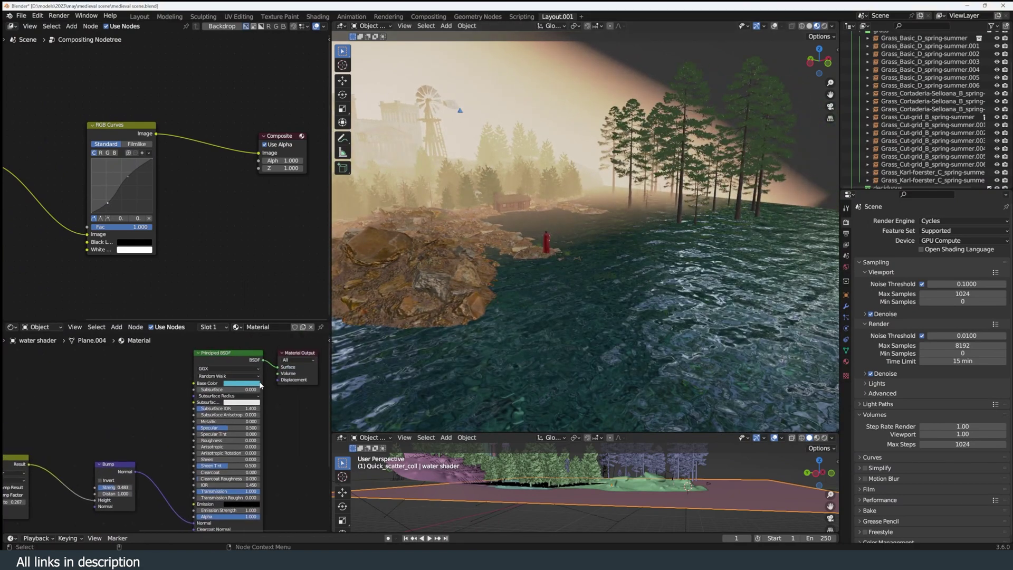
mouse_move(274, 319)
left_mouse_down()
mouse_move(274, 333)
mouse_move(273, 300)
left_mouse_up()
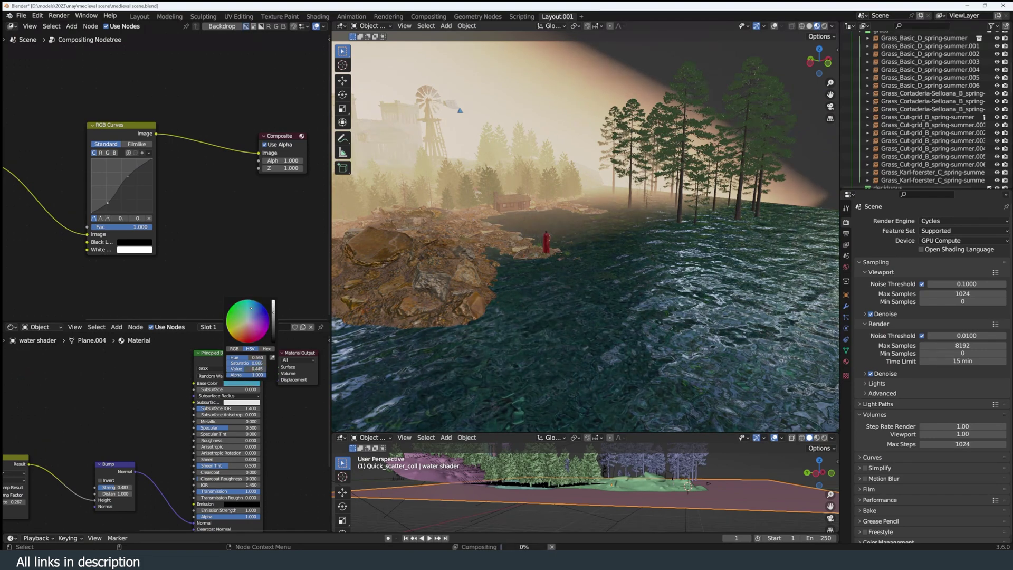
middle_click_drag(276, 470, 272, 451)
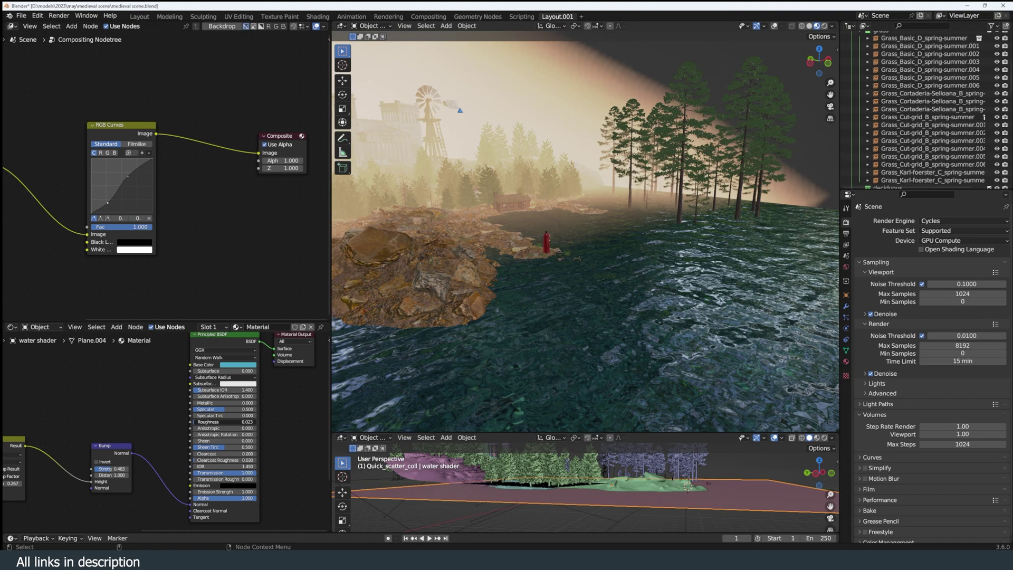
left_click_drag(221, 421, 198, 393)
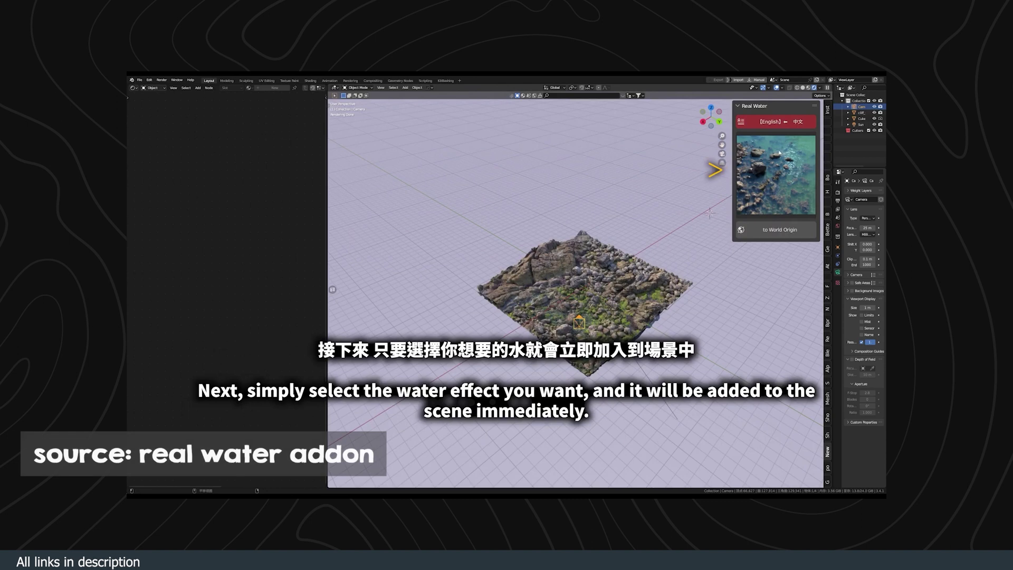
Add the first Real Water preset from the add-on's gallery to the terrain
left_click(779, 152)
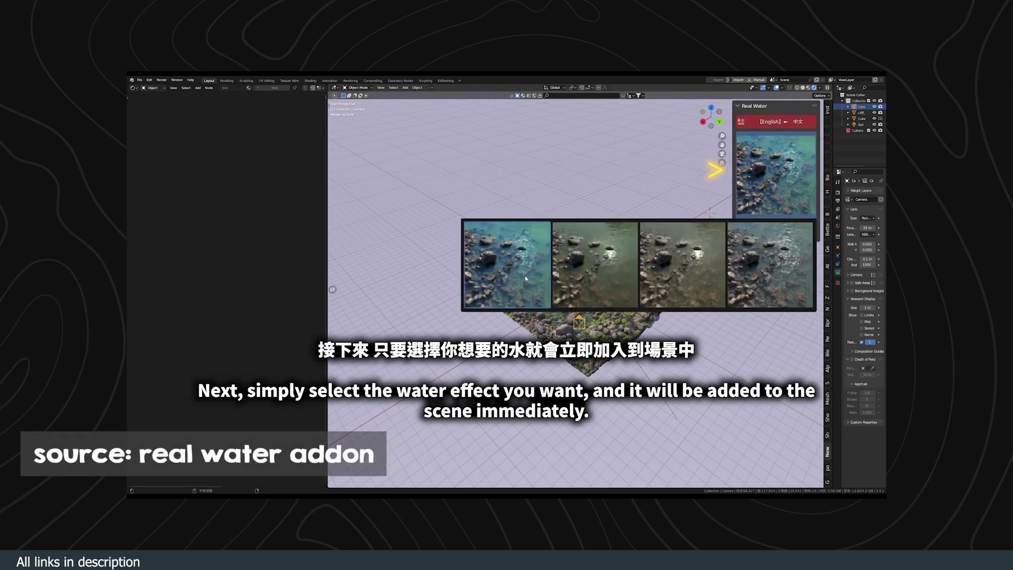
left_click(531, 278)
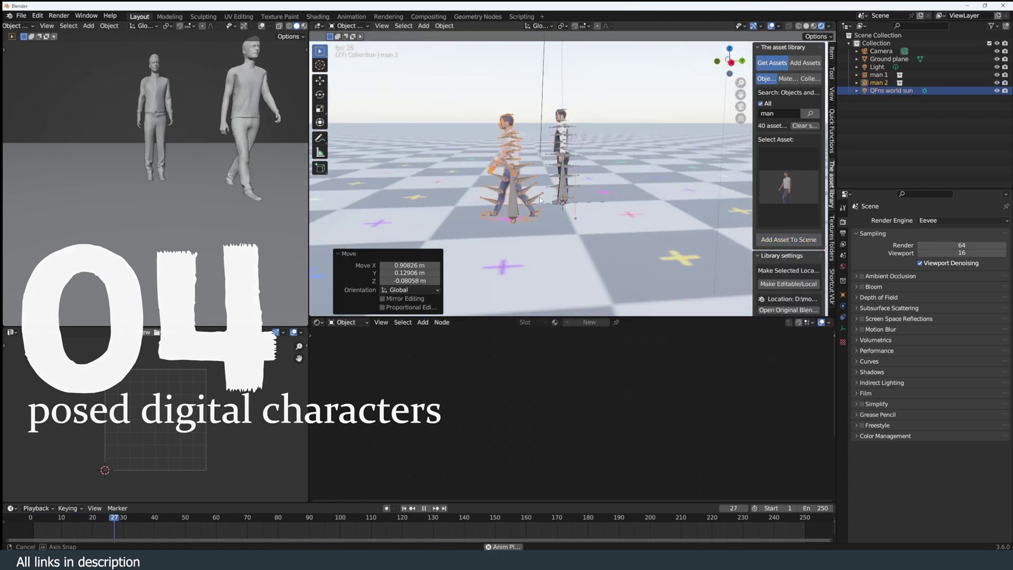
Add the roman gardens 2 set from the asset grid and clear the selection
left_click(801, 192)
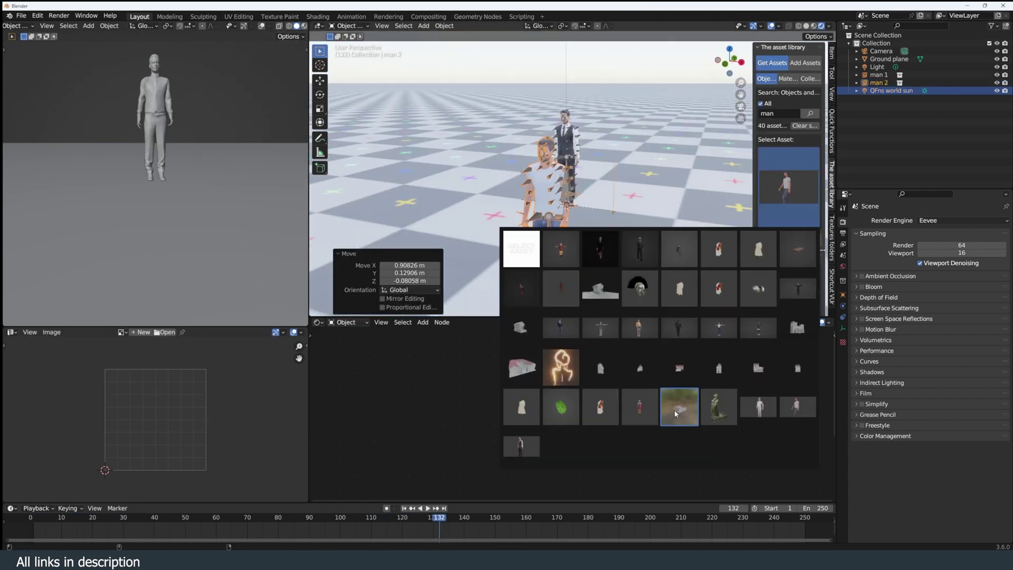
left_click(679, 406)
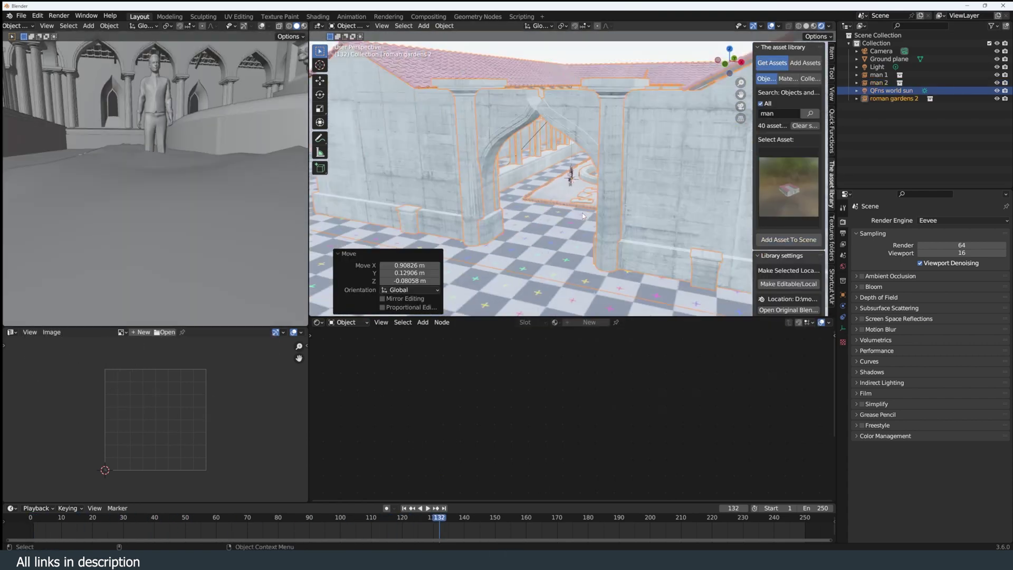
key("alt+a")
View the two men from the front, then zoom and orbit around the scaled garden
key("KP_1")
scroll(527, 179, "up", 6)
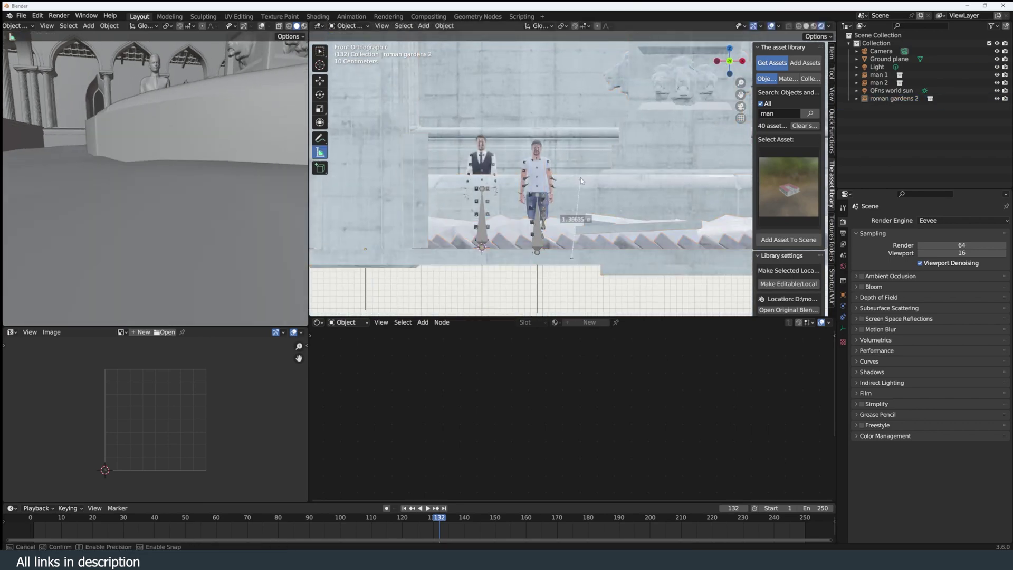
scroll(573, 141, "down", 4)
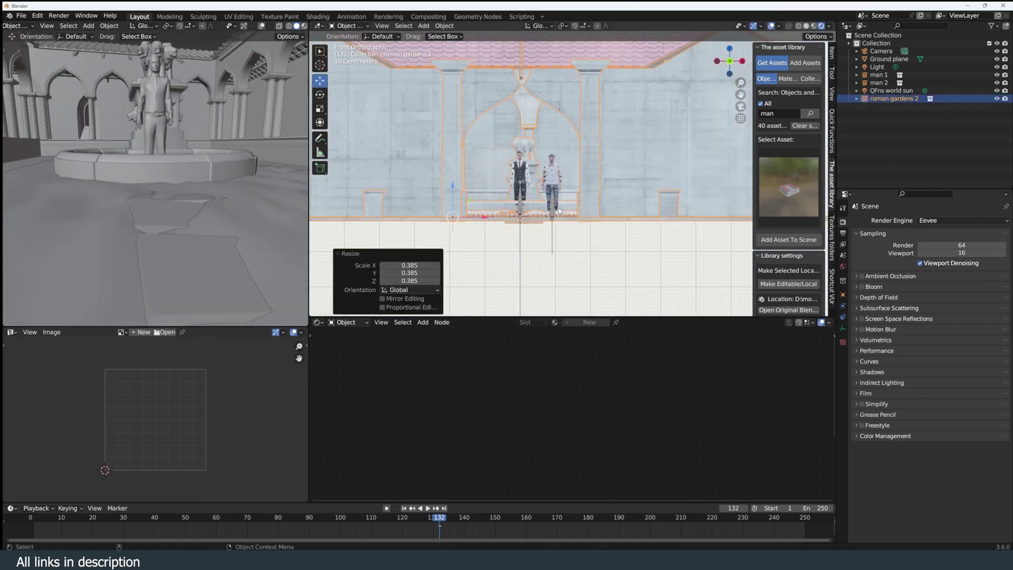
middle_click_drag(554, 227, 580, 245)
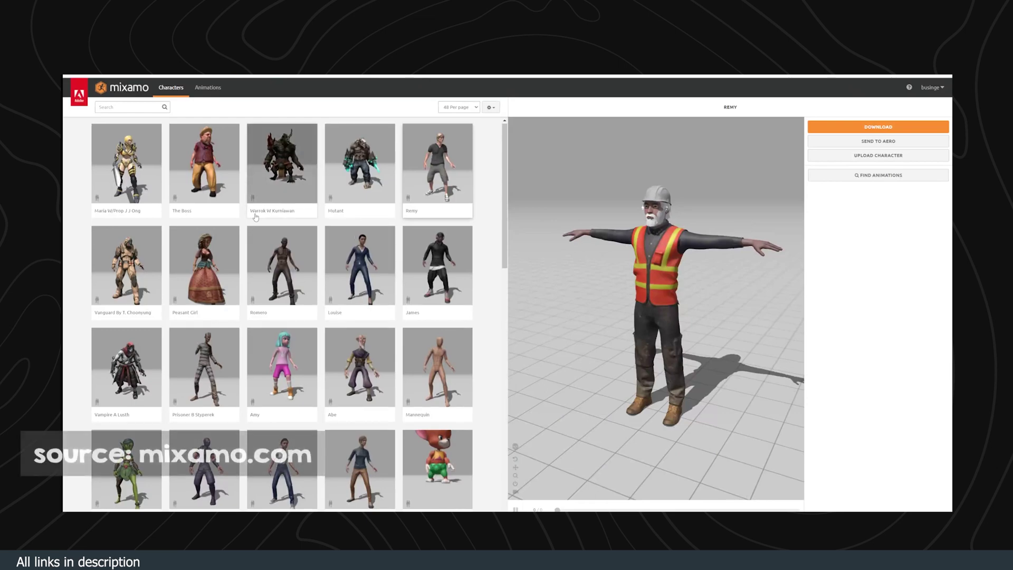
scroll(280, 257, "down", 5)
scroll(280, 257, "down", 7)
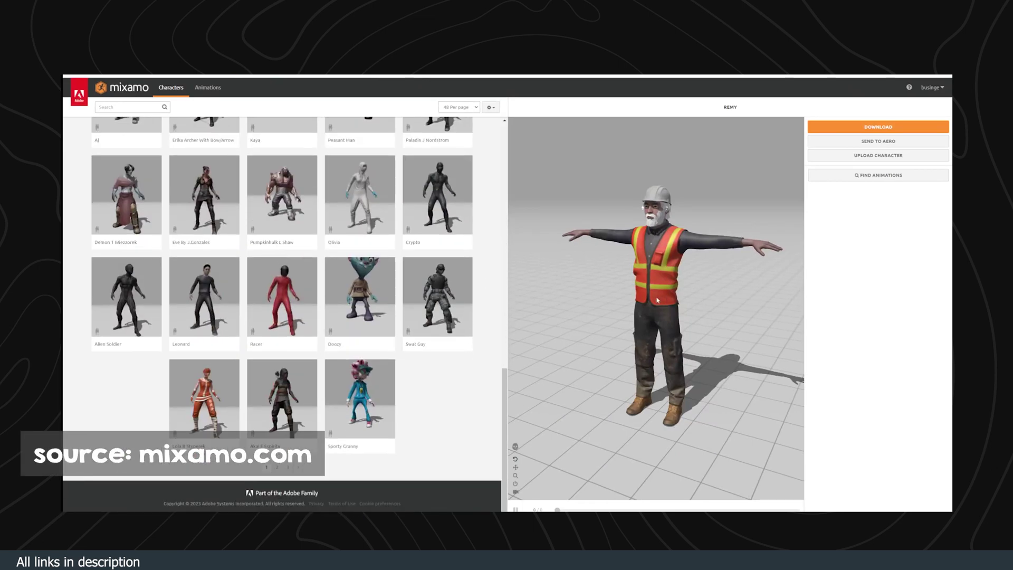
left_click_drag(657, 300, 529, 291)
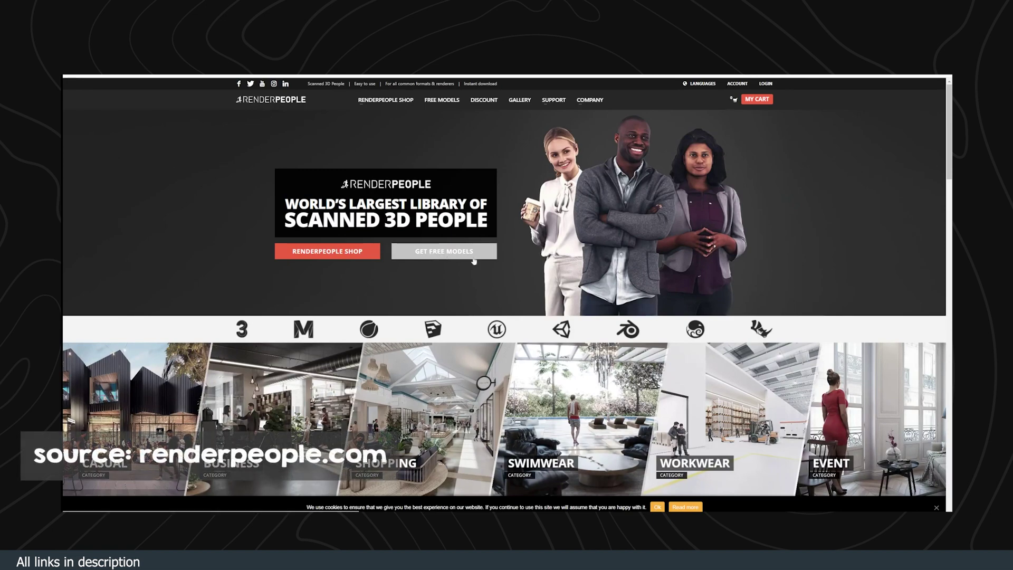
Open Renderpeople's free models page, browse the download cards and start the free 4D People download
left_click(472, 258)
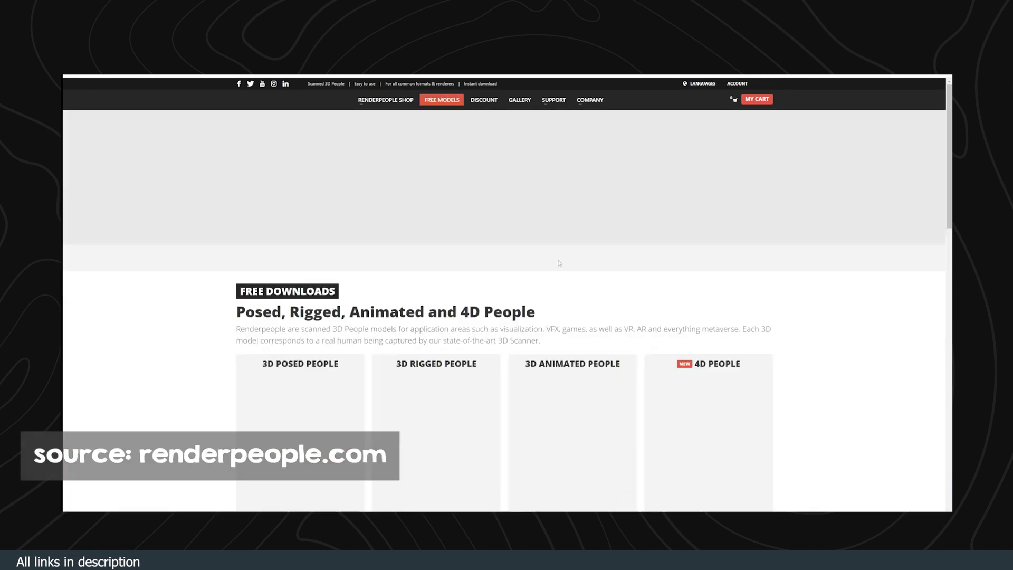
scroll(479, 304, "down", 4)
scroll(479, 304, "down", 3)
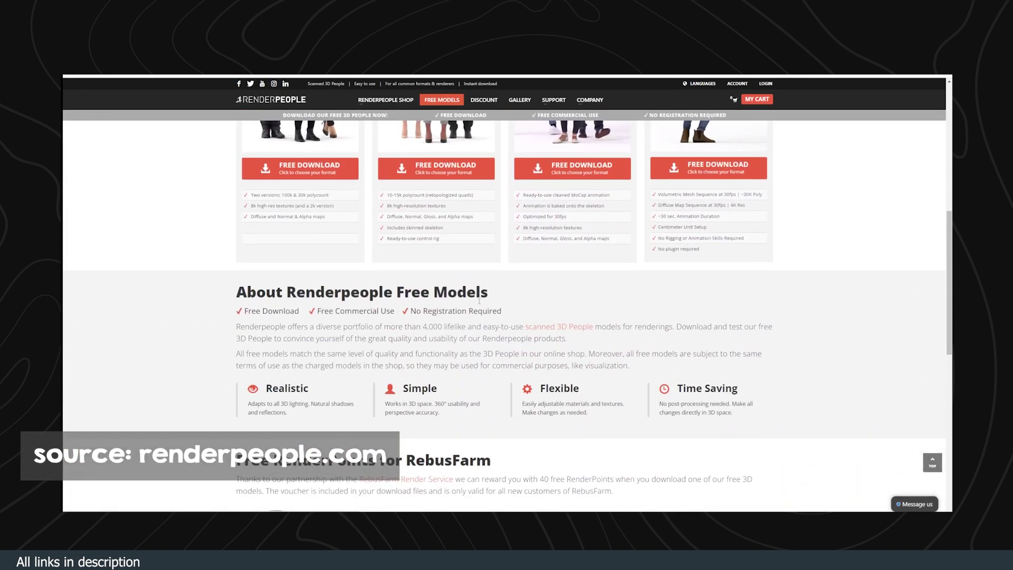
scroll(479, 301, "up", 3)
scroll(479, 304, "down", 3)
scroll(479, 304, "up", 3)
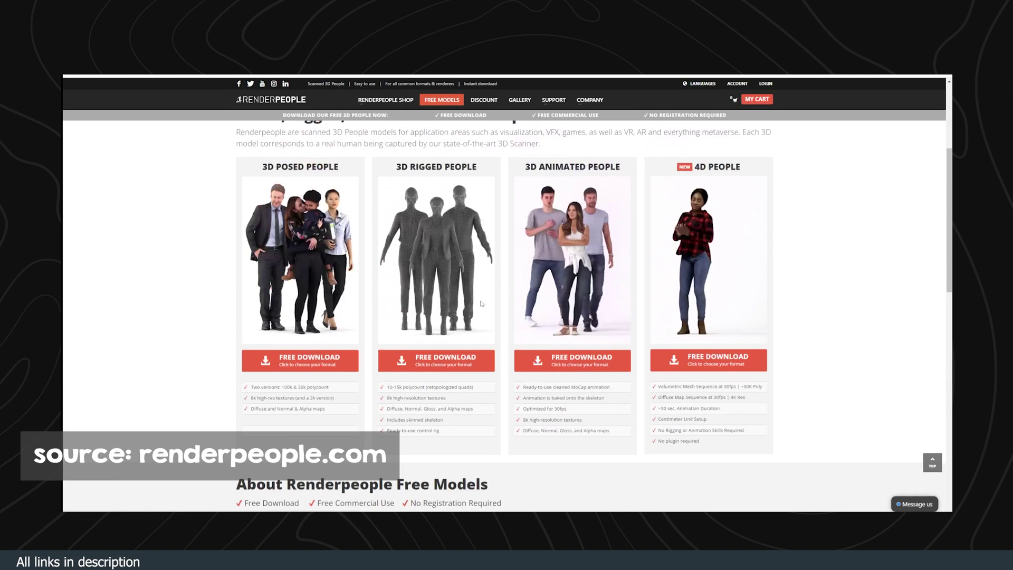
left_click(719, 357)
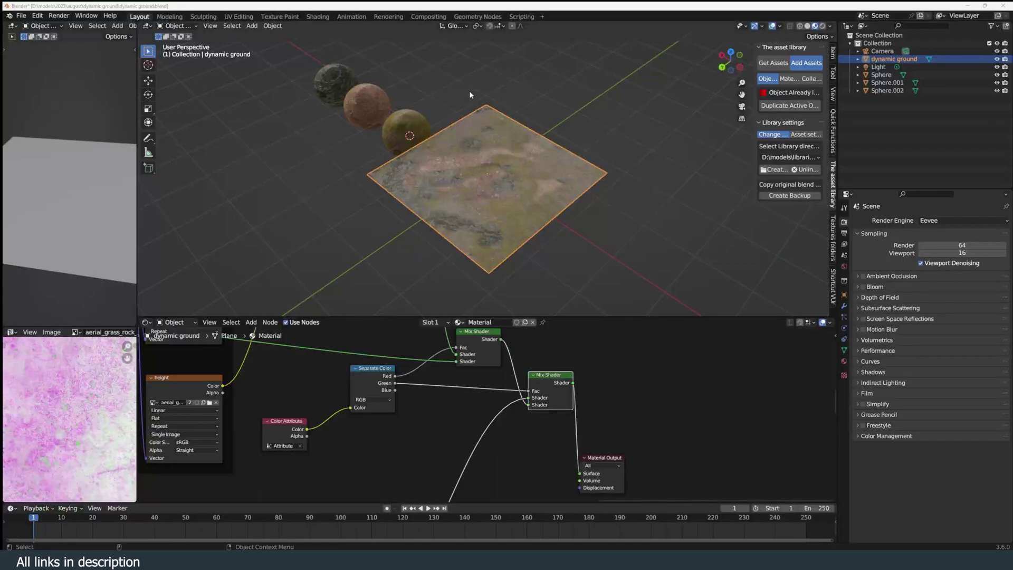
Switch the dynamic ground to Vertex Paint mode and orbit low over it
left_click(185, 61)
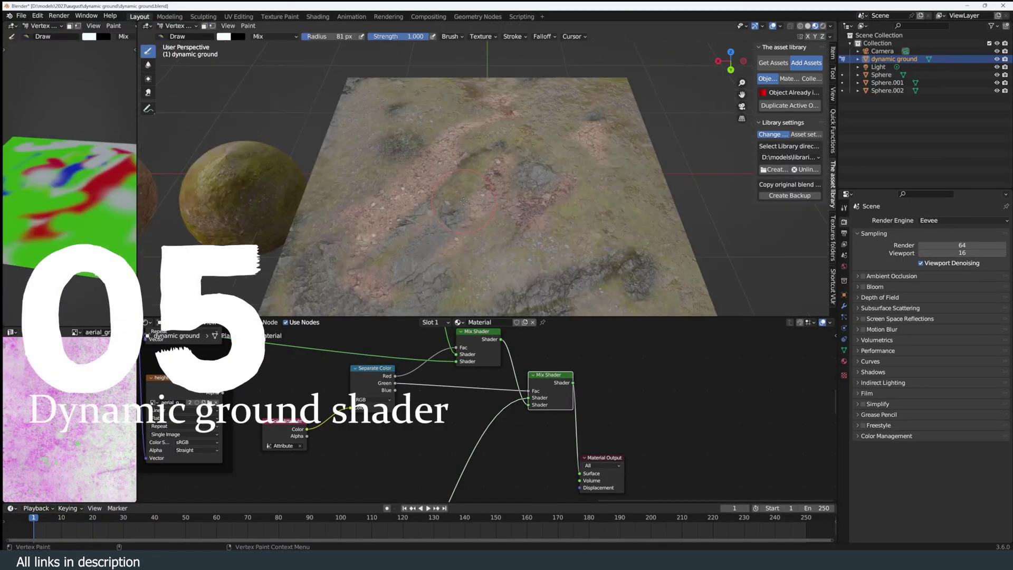
middle_click_drag(377, 195, 195, 26)
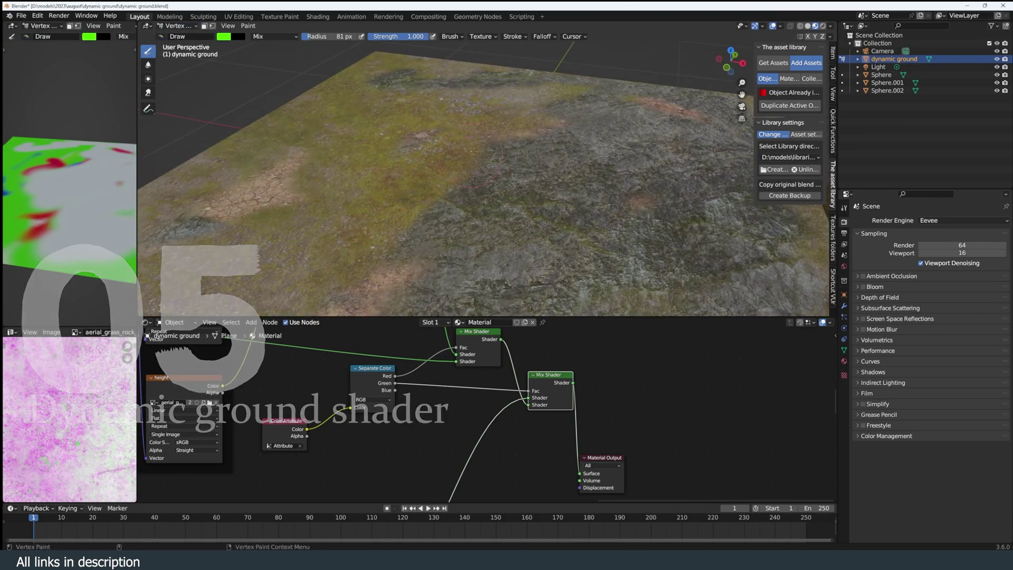
middle_click_drag(432, 152, 620, 177)
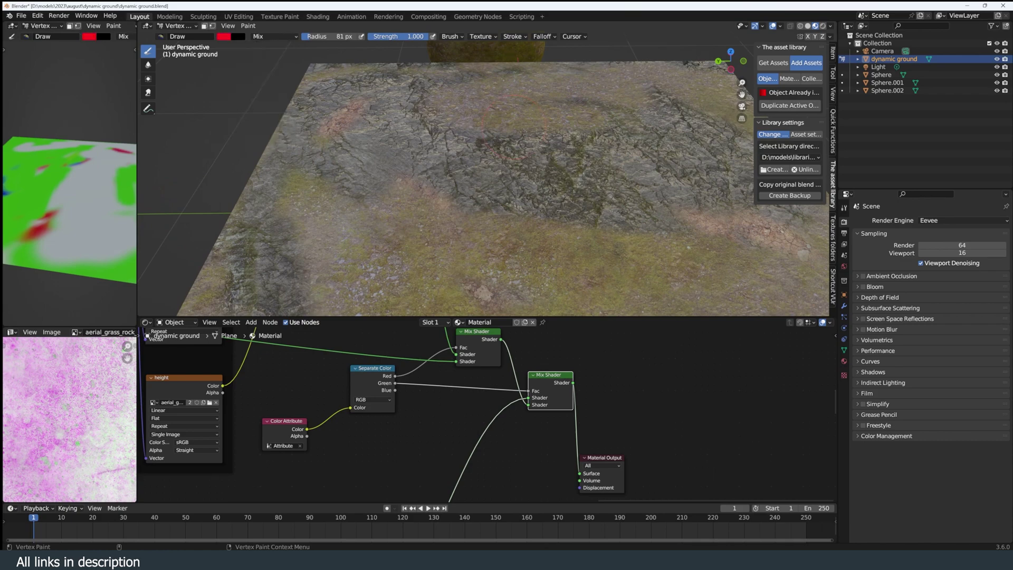
Paint a red dirt-path stroke across the grass and widen the left vertex-colour view
middle_click_drag(524, 135, 422, 185)
left_click_drag(422, 185, 649, 180)
middle_click_drag(649, 179, 666, 194)
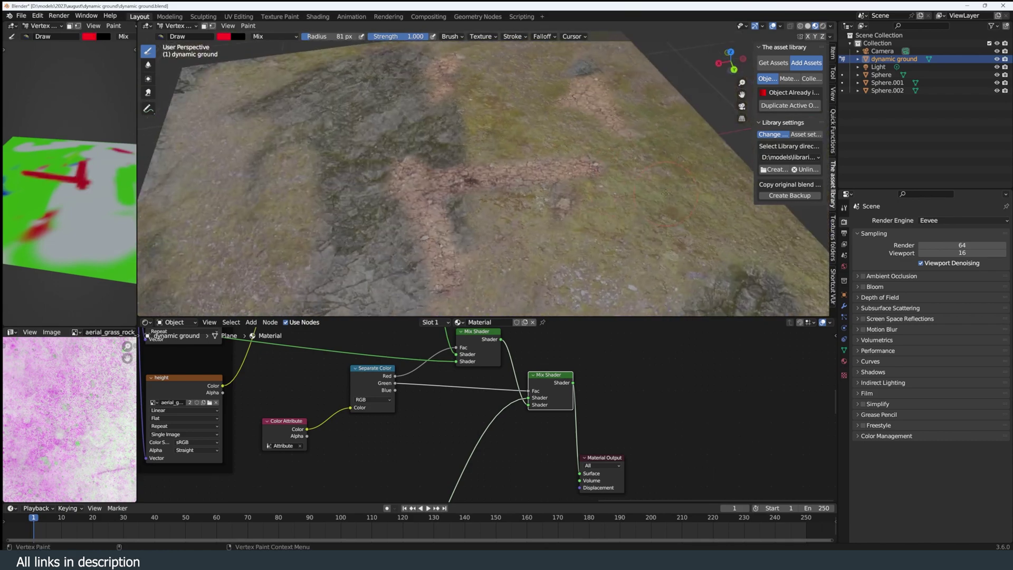
left_click_drag(136, 192, 292, 192)
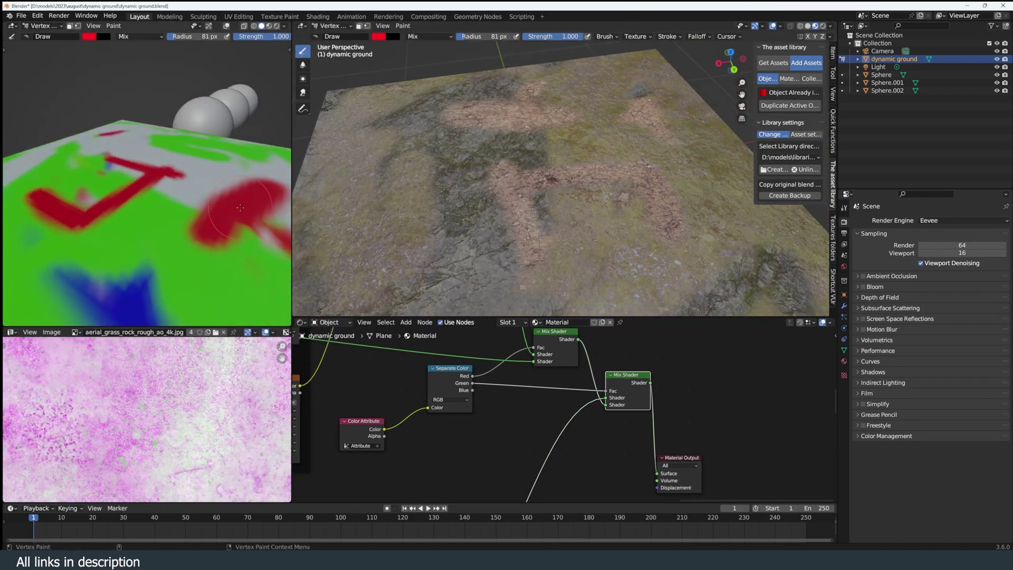
middle_click_drag(240, 208, 234, 245)
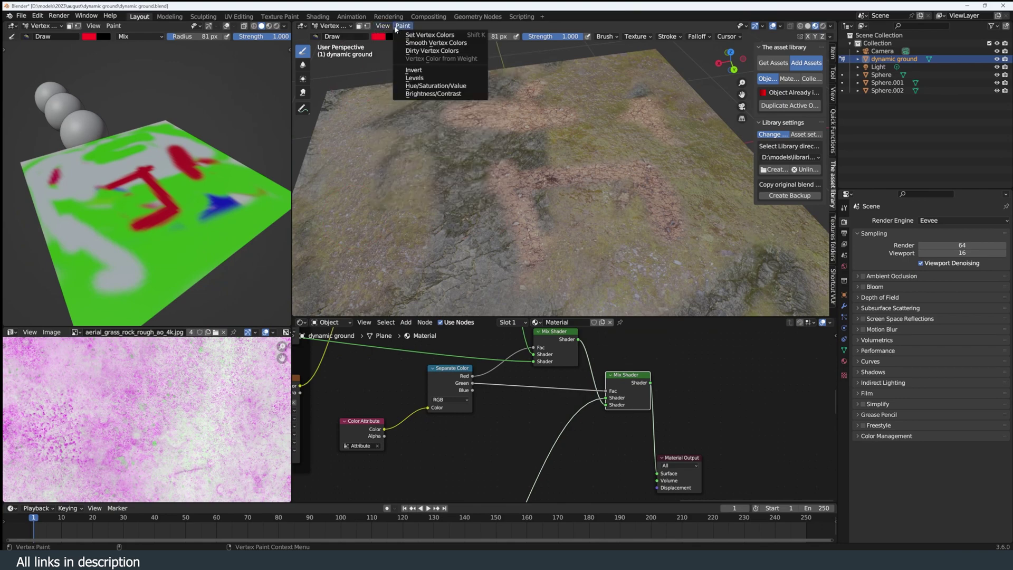
Refill the ground red with Set Vertex Colors and paint two white strokes across it
left_click(428, 34)
middle_click_drag(443, 121, 400, 42)
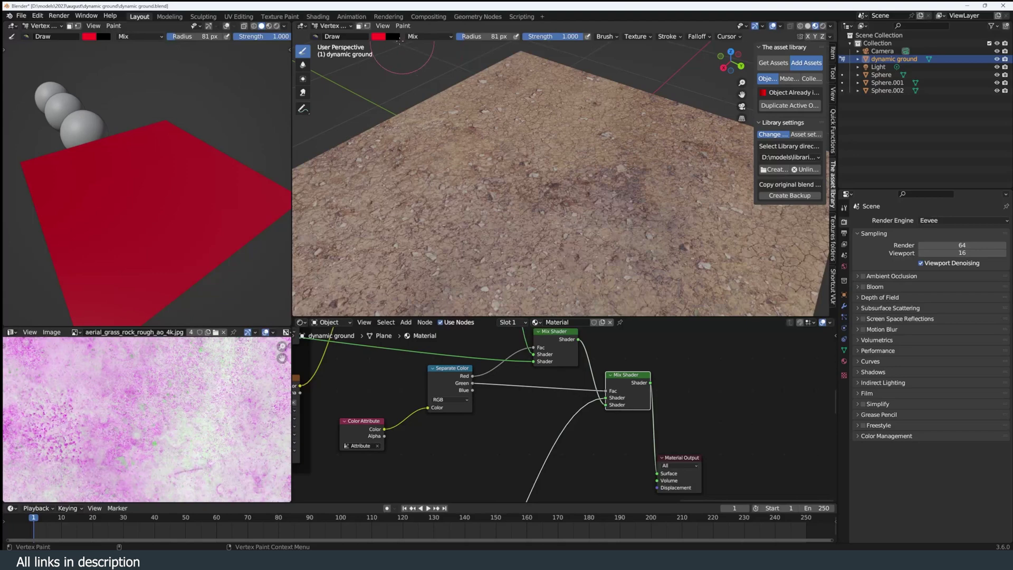
left_click(405, 72)
mouse_move(412, 105)
middle_mouse_down()
mouse_move(401, 158)
mouse_move(369, 174)
middle_mouse_up()
left_click_drag(348, 172, 400, 181)
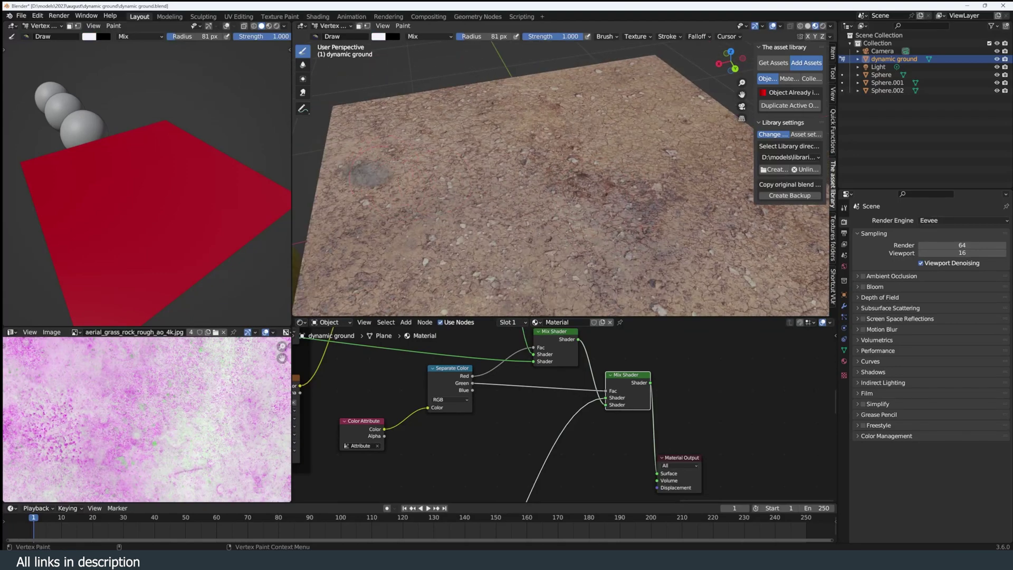
middle_click_drag(508, 232, 378, 192)
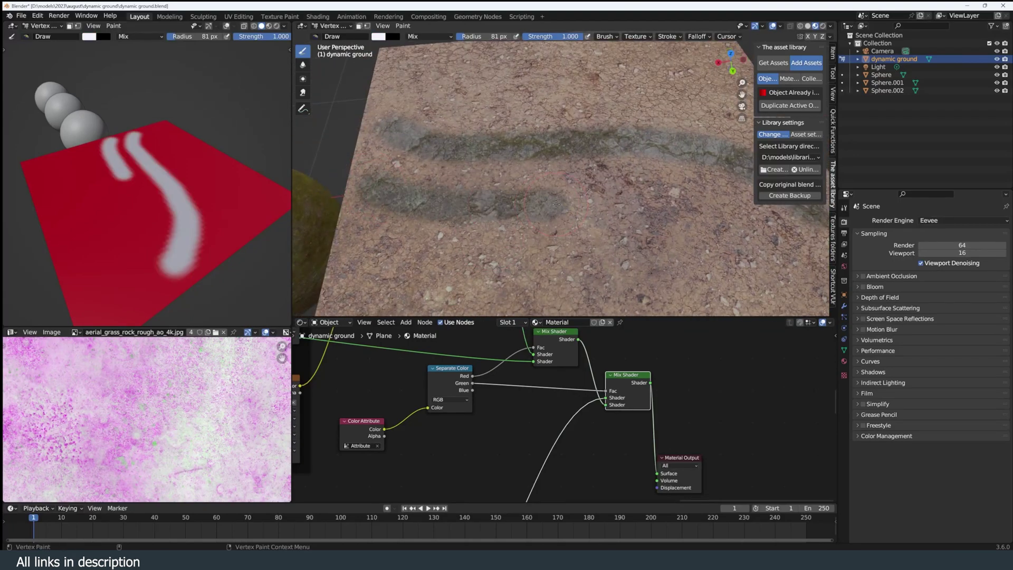
left_click_drag(556, 204, 707, 232)
Paint green strokes and a green patch near the spheres on the ground
mouse_move(706, 232)
middle_mouse_down()
mouse_move(422, 132)
mouse_move(354, 62)
mouse_move(474, 106)
middle_mouse_up()
left_click_drag(552, 135, 493, 140)
mouse_move(493, 140)
middle_mouse_down()
mouse_move(527, 158)
mouse_move(580, 148)
middle_mouse_up()
left_click_drag(580, 148, 448, 158)
middle_click_drag(449, 158, 666, 181)
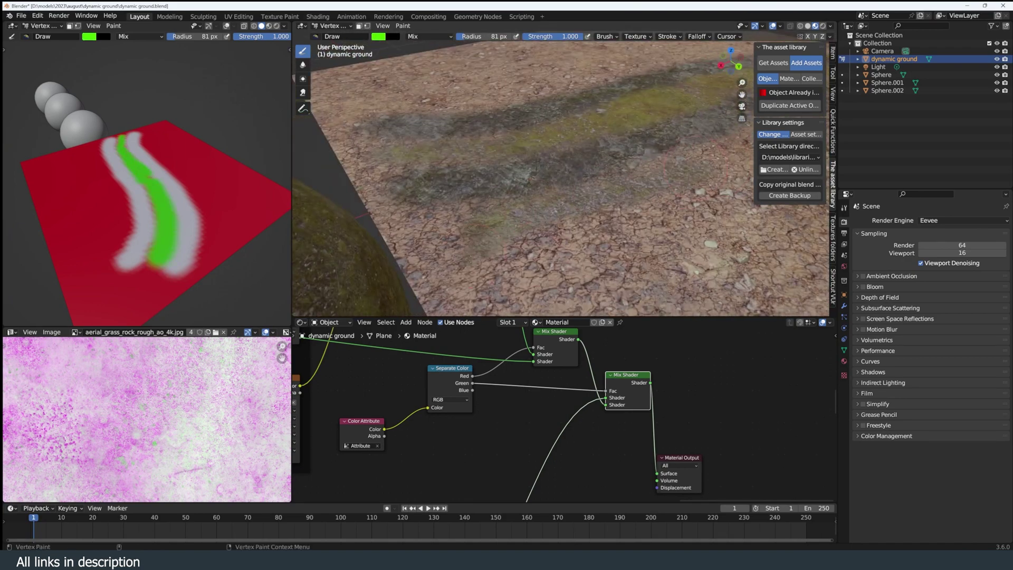
mouse_move(470, 258)
left_mouse_down()
mouse_move(594, 217)
mouse_move(686, 216)
left_mouse_up()
middle_click_drag(686, 216, 605, 178)
Connect Color Attribute's Color to Material Output Surface to show the raw vertex colours
middle_click_drag(782, 234, 556, 193)
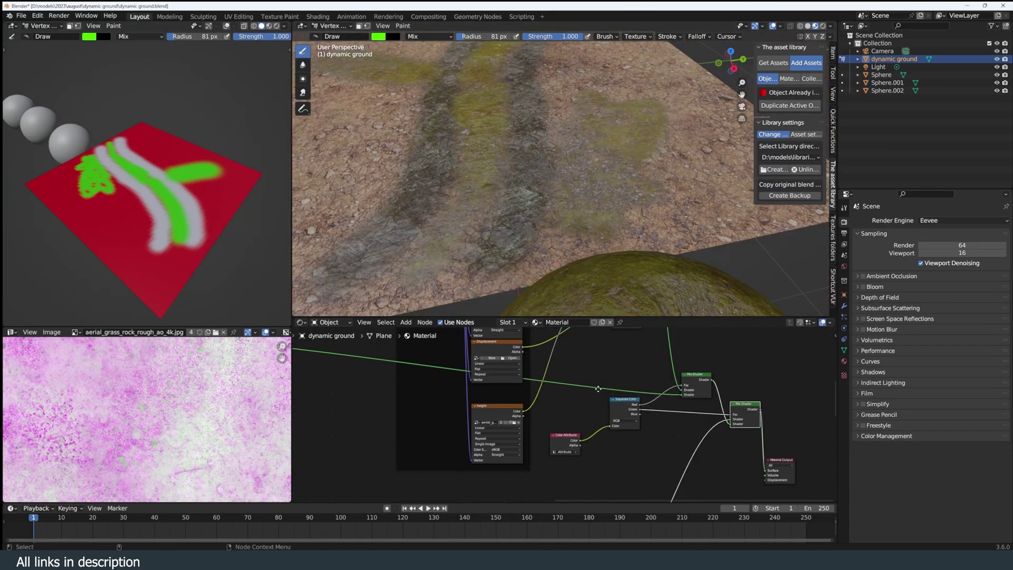
middle_click_drag(522, 400, 452, 402)
left_click_drag(480, 404, 756, 442)
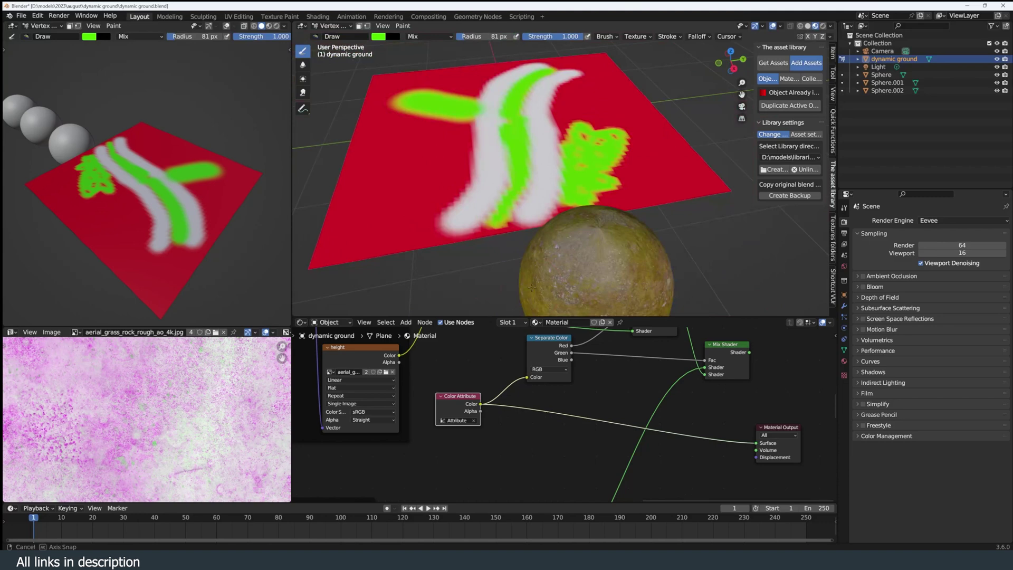
Preview the Separate Color red, green and blue masks, then the top Mix Shader result
left_click(540, 391, "ctrl+shift")
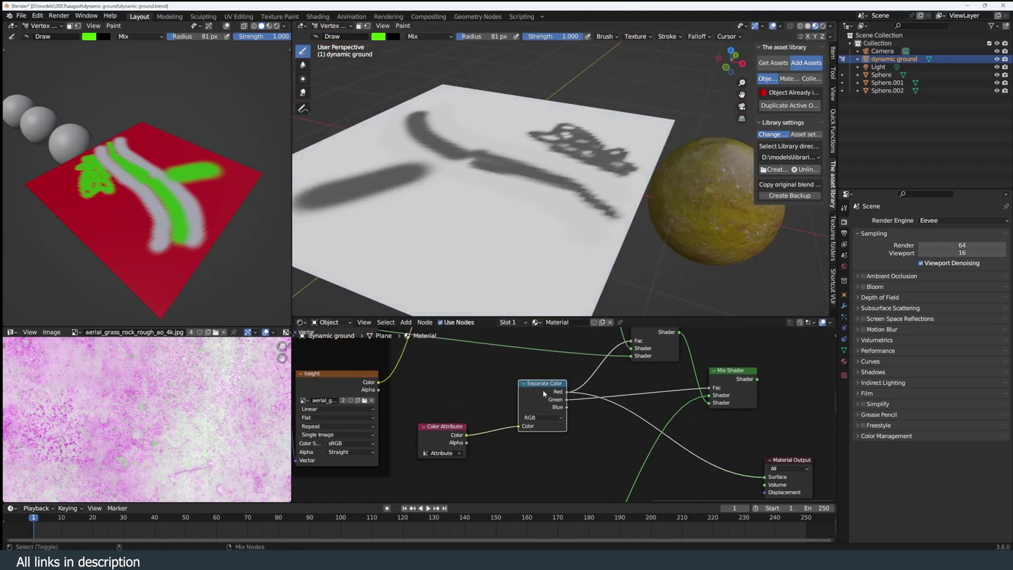
left_click(558, 404, "ctrl+shift")
left_click(562, 406, "ctrl+shift")
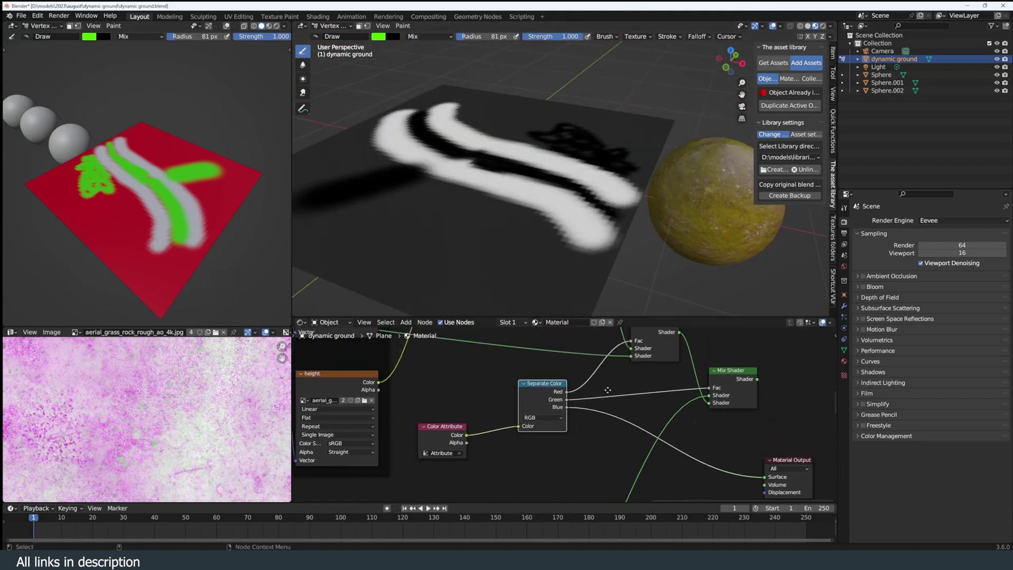
middle_click_drag(563, 406, 529, 441)
left_click(631, 361, "ctrl+shift")
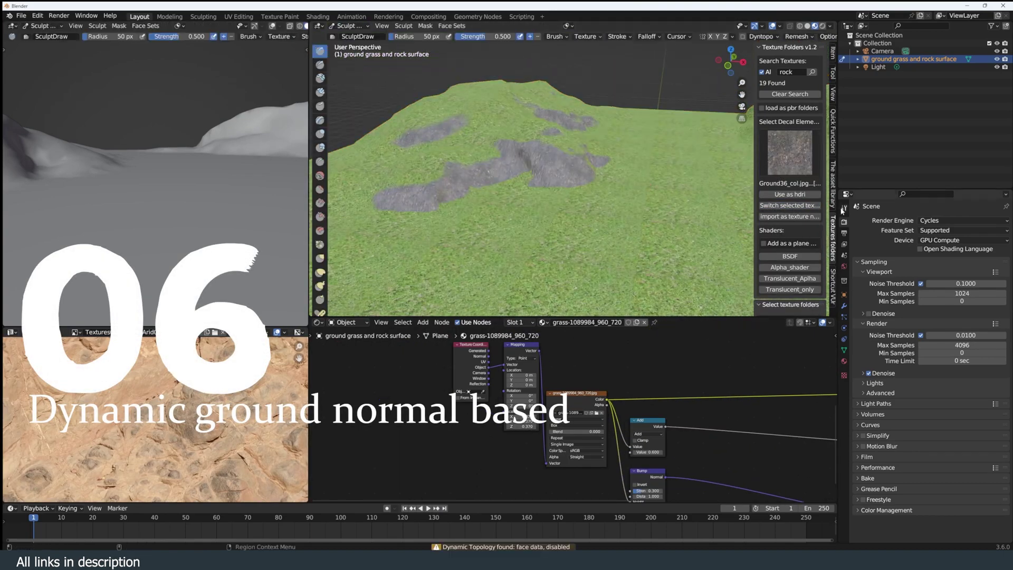
Switch to the Draw brush and retexture the terrain with Rock028_4K_Color
left_click(844, 208)
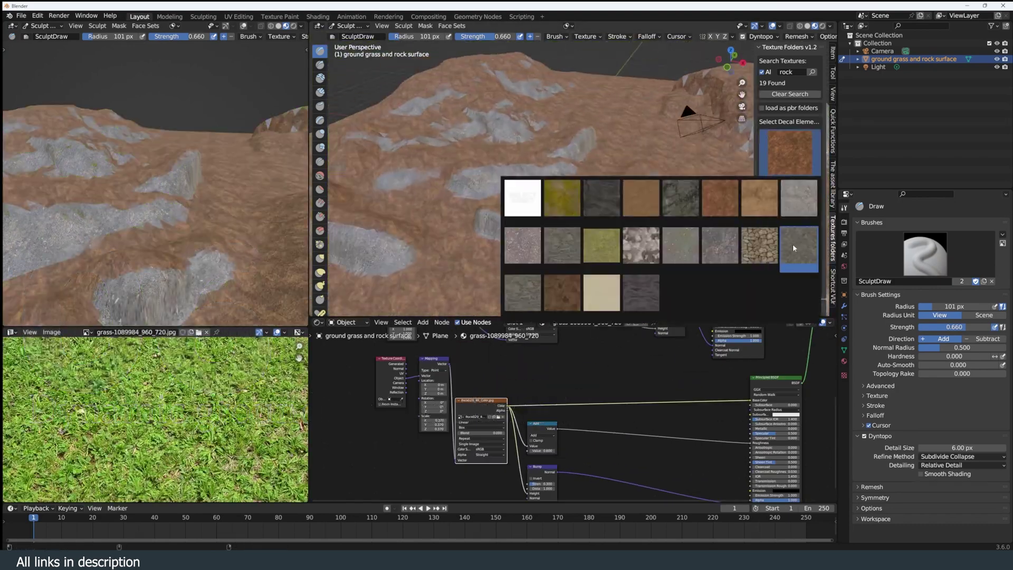
left_click(794, 248)
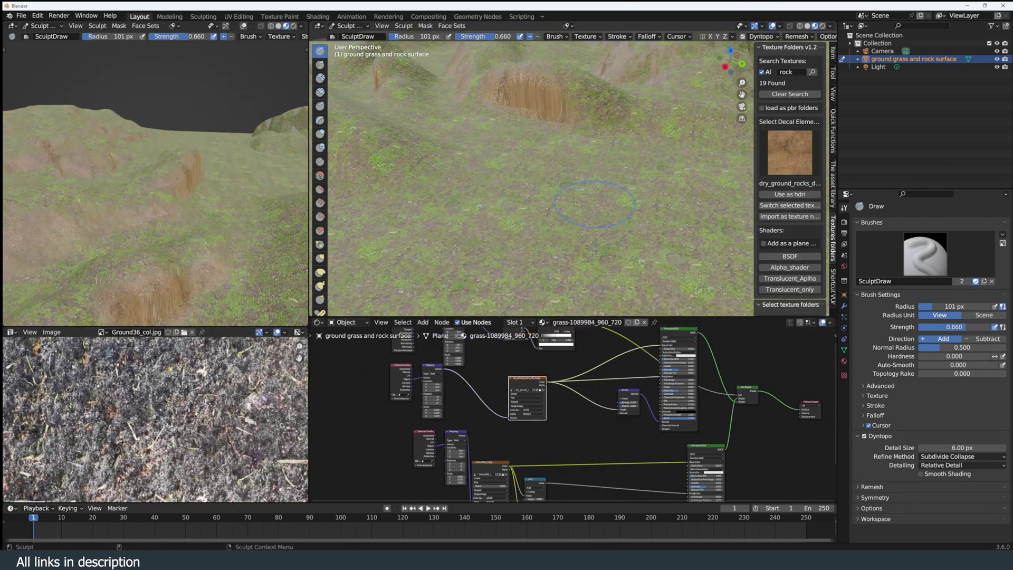
left_click(789, 152)
left_click(685, 206)
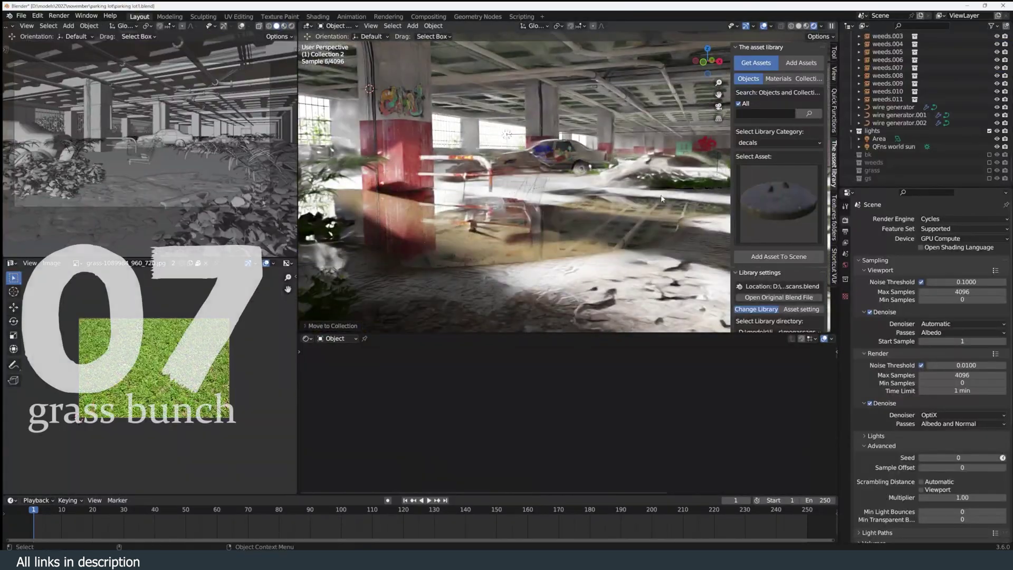
Add the grass asset found by searching 'grass' and make its particles longer
key("Return")
left_click(787, 172)
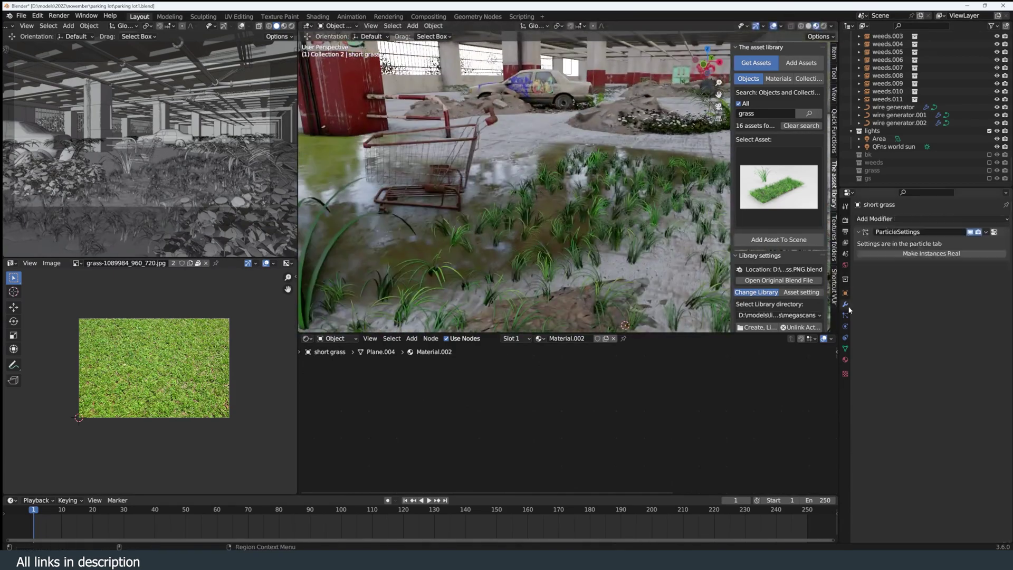
left_click(977, 273)
left_click_drag(957, 314, 974, 313)
Try the Eevee render engine, then switch back to Cycles
left_click(845, 220)
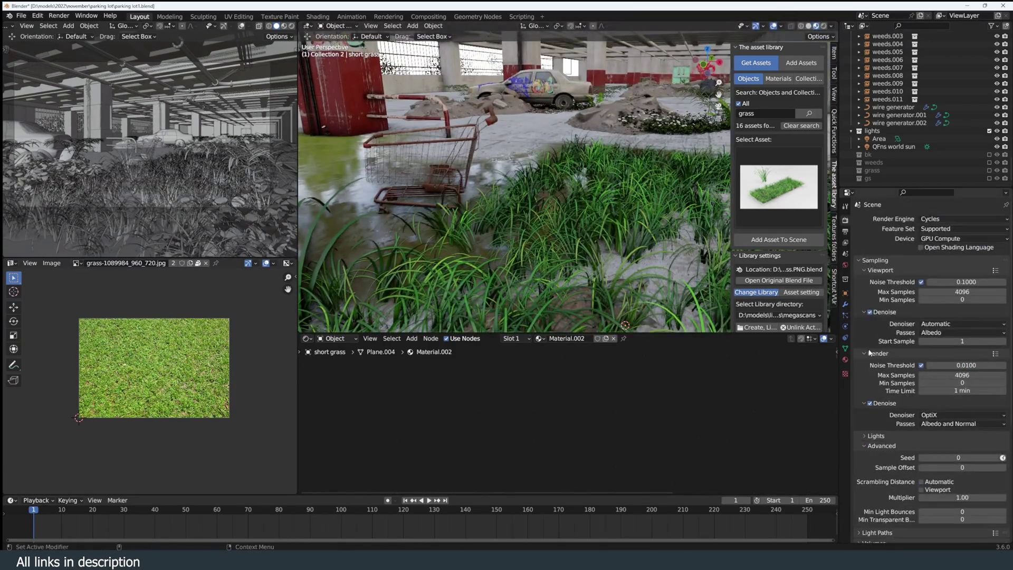
left_click(929, 228)
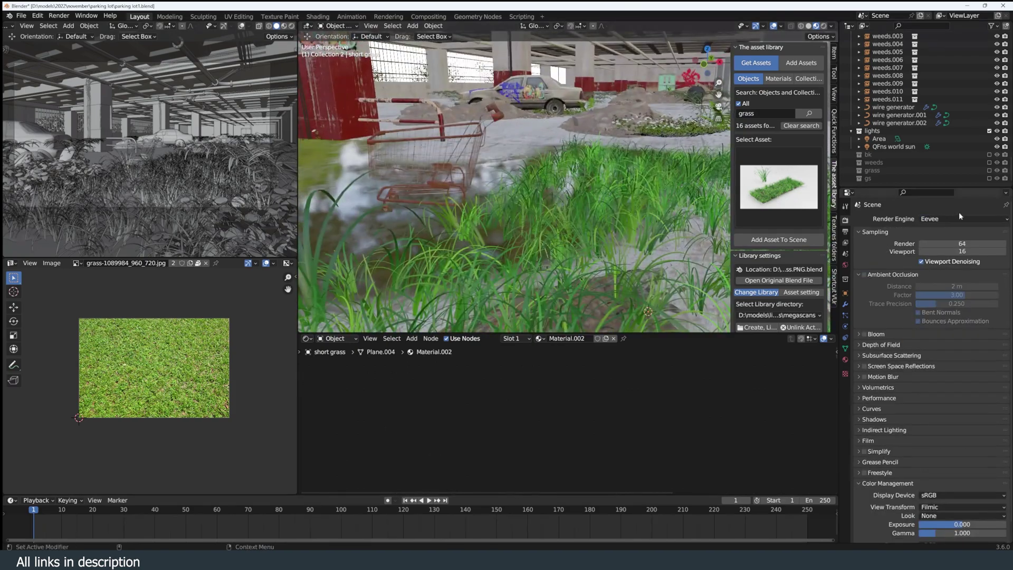
left_click(960, 219)
left_click(930, 245)
middle_click_drag(631, 199, 623, 143)
left_click(845, 315)
Make a linked duplicate of the grass and add a Shrinkwrap modifier targeting 'old car'
key("alt+d")
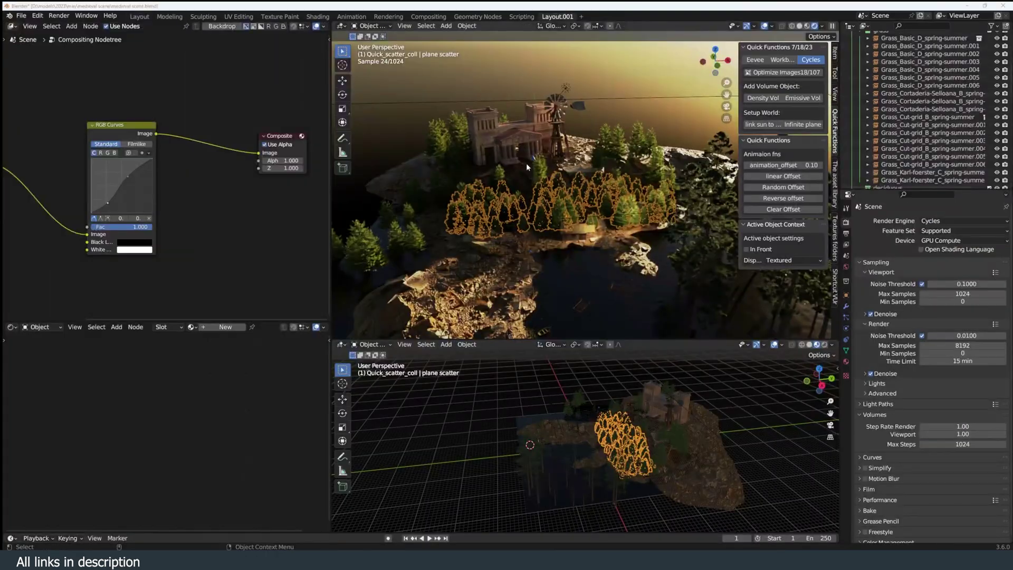
middle_click_drag(602, 166, 588, 165)
scroll(581, 164, "up", 4)
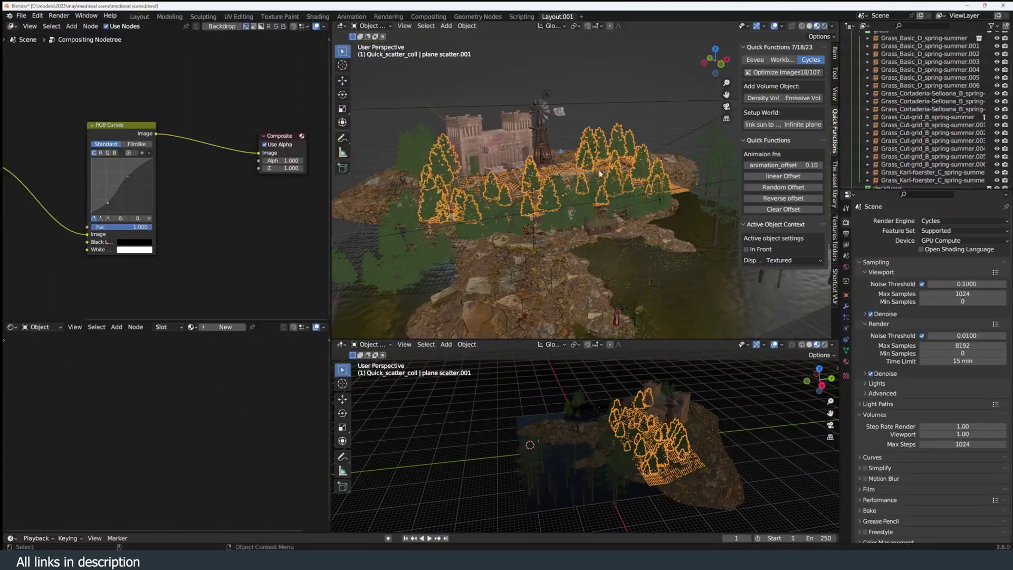
left_click(606, 174)
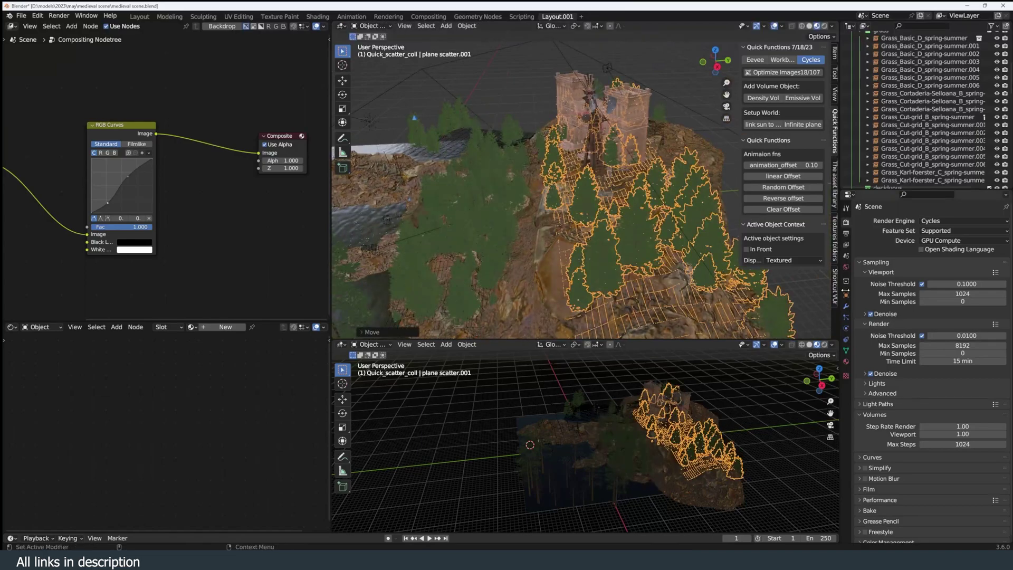
left_click(845, 306)
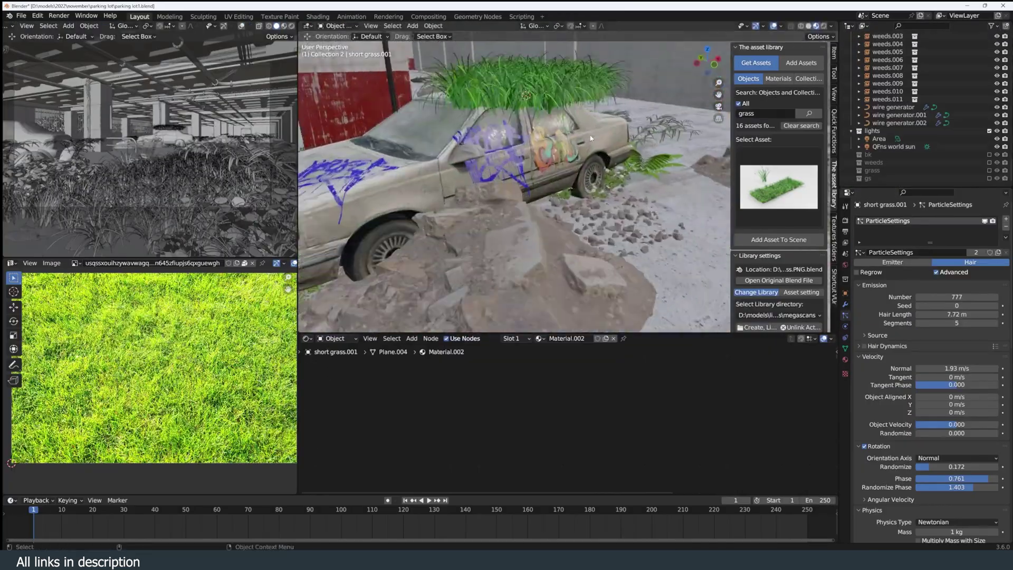
left_click(876, 219)
left_click(891, 310)
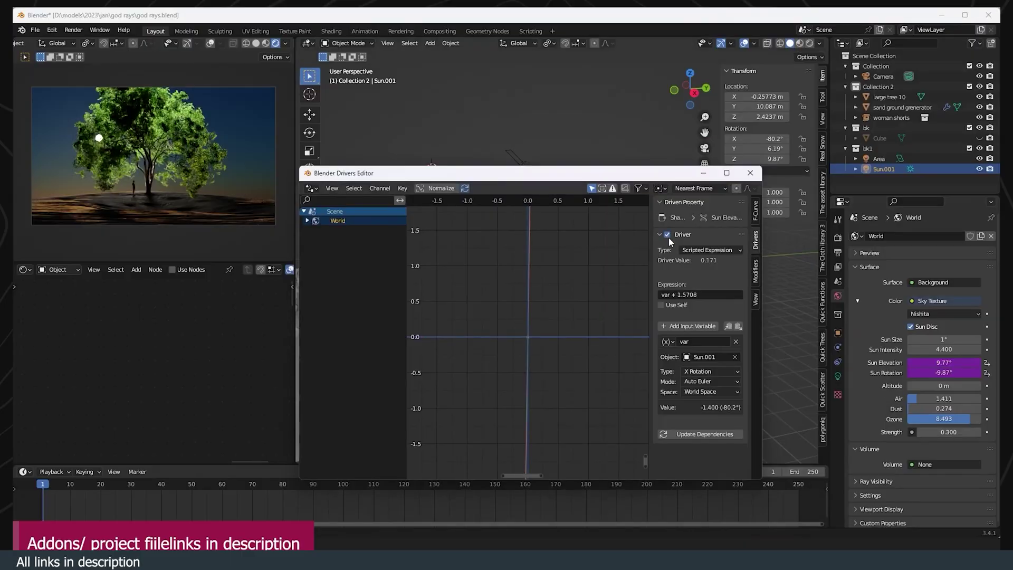
Inspect the Sun Elevation driver in the Drivers Editor, then close it
left_click(701, 175)
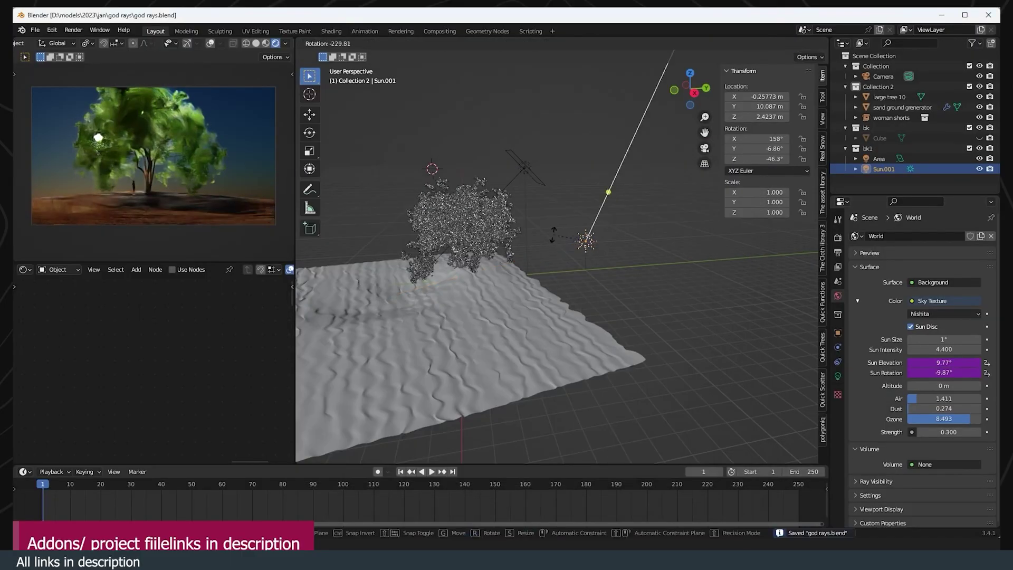
key("Escape")
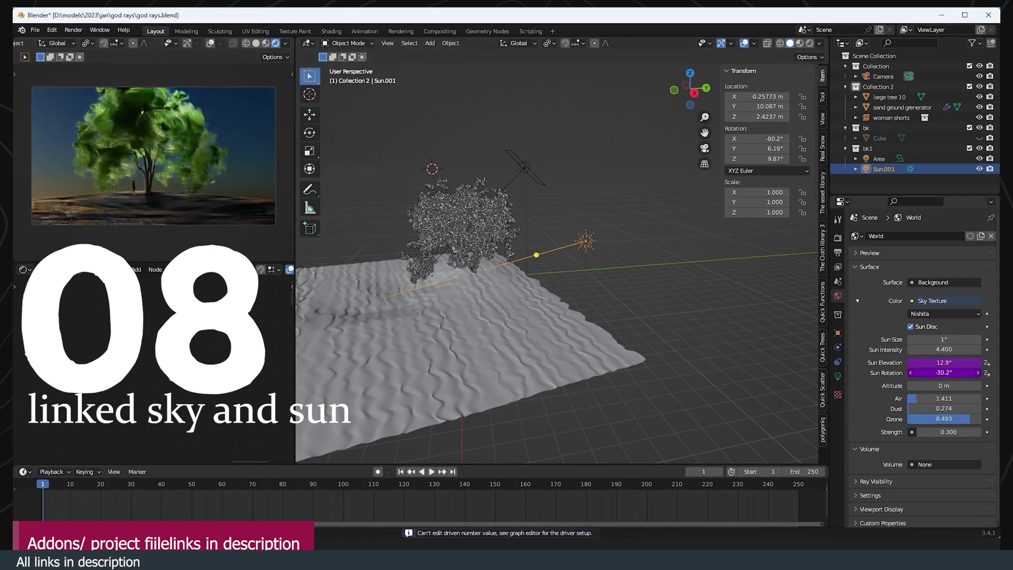
right_click(945, 363)
left_click(931, 361)
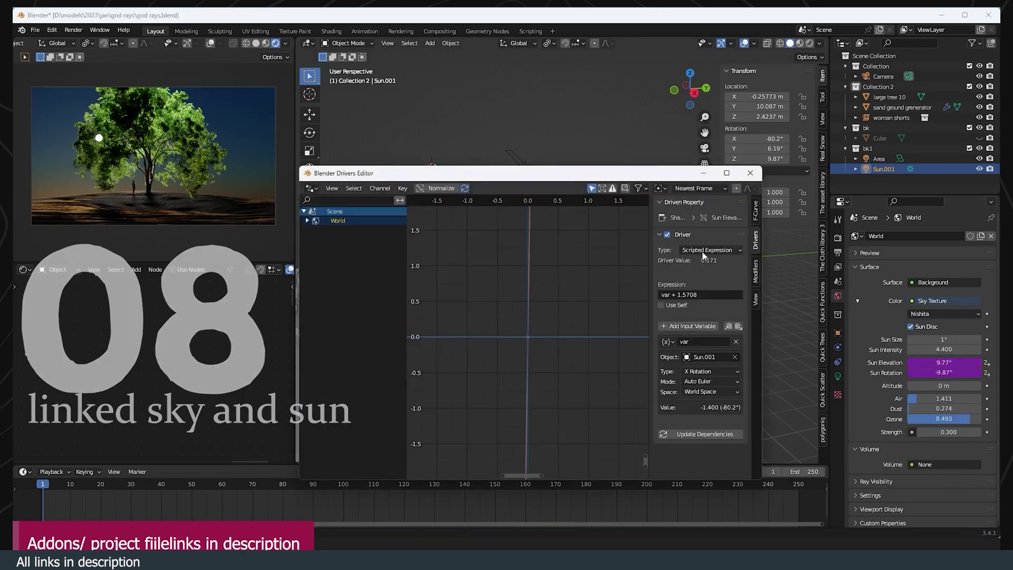
left_click(749, 173)
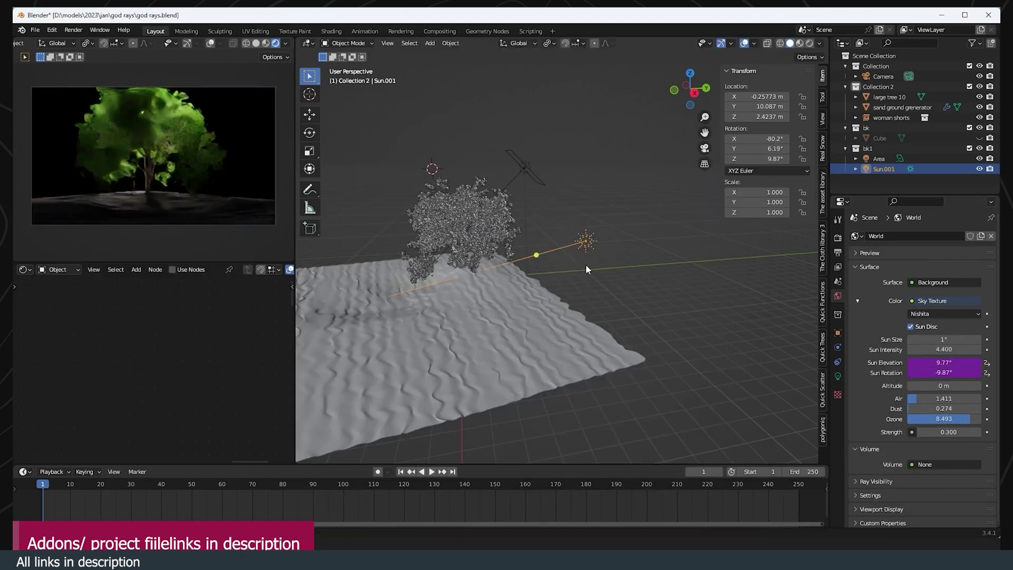
Rotate the Sun lamp to about -75°, 30.8°, 5.67° so the driven sky follows
key("r")
key("z")
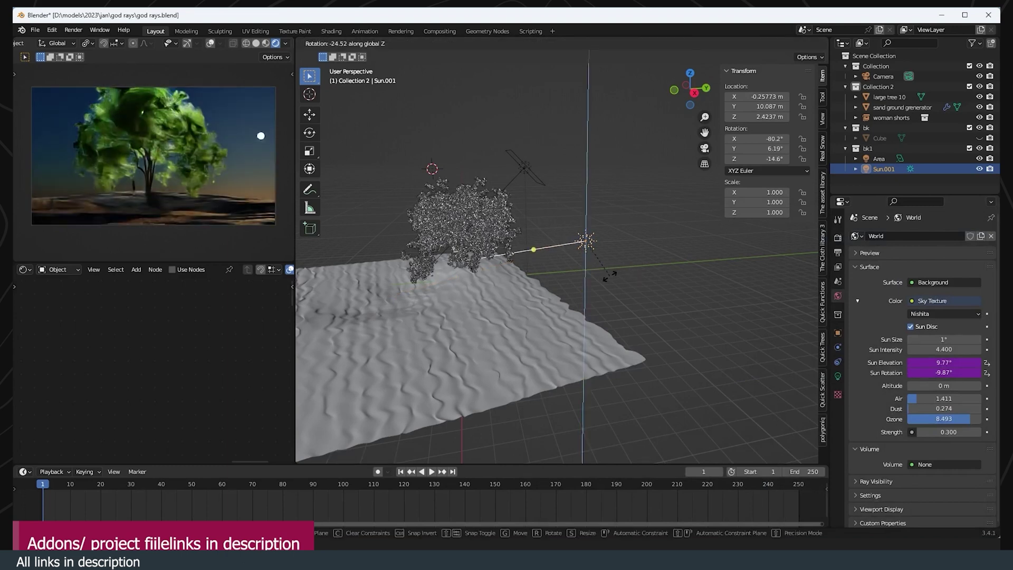
key("r")
key("r")
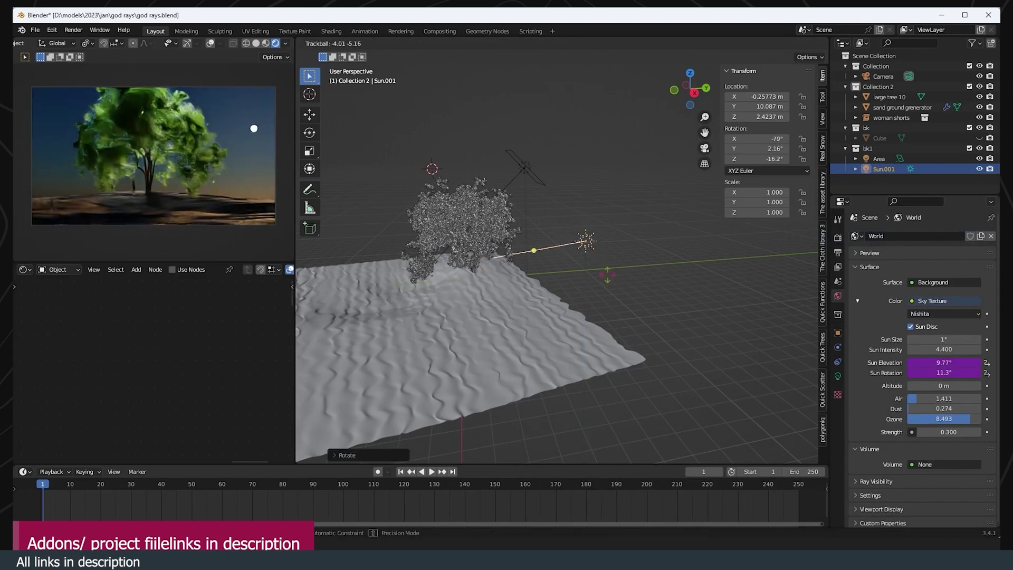
key("alt+r")
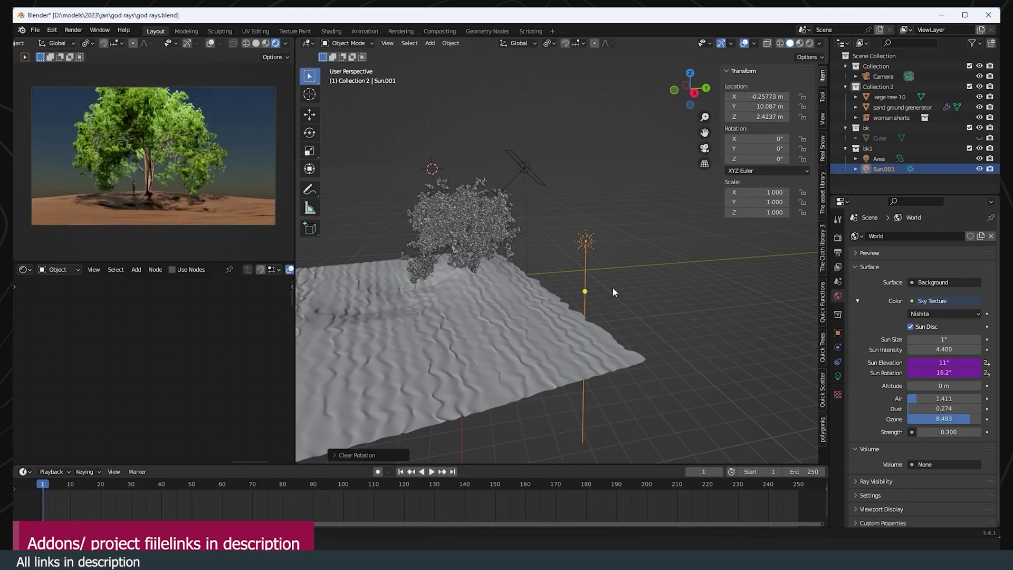
key("ctrl+z")
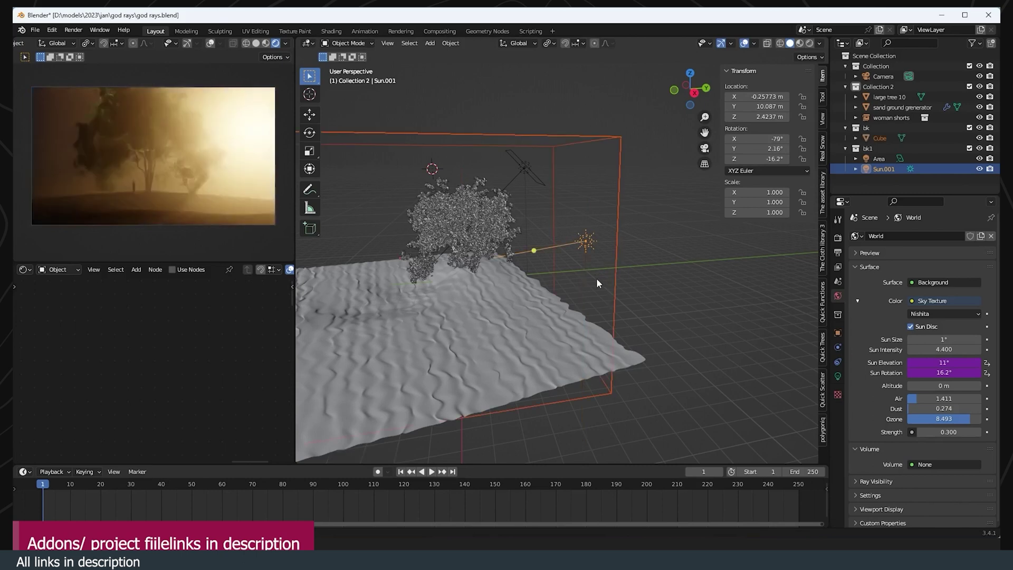
left_click(591, 251)
key("r")
key("r")
left_click(606, 257)
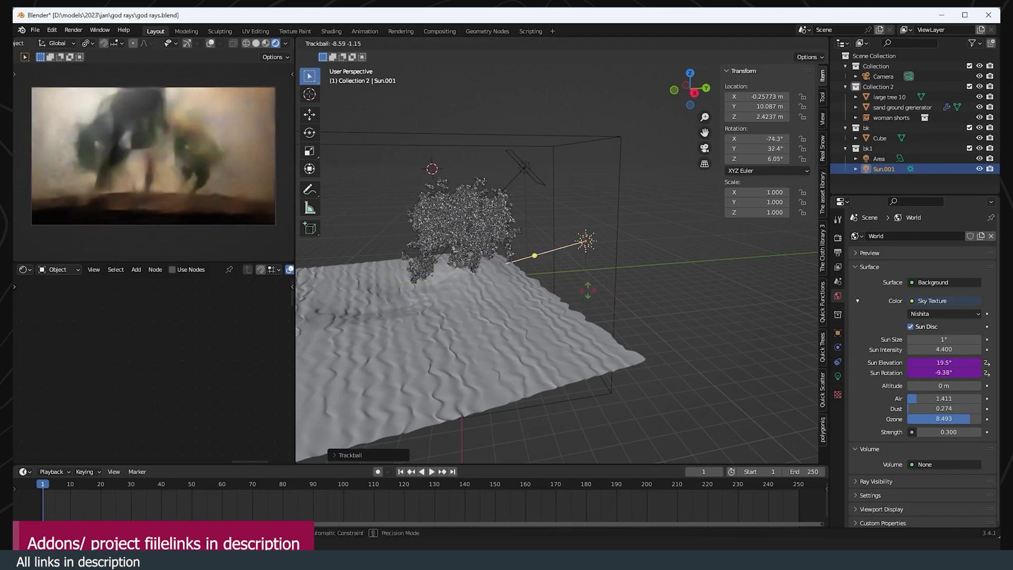
Set the sun light colour to orange and trackball-rotate the sun to a new angle
left_click(838, 376)
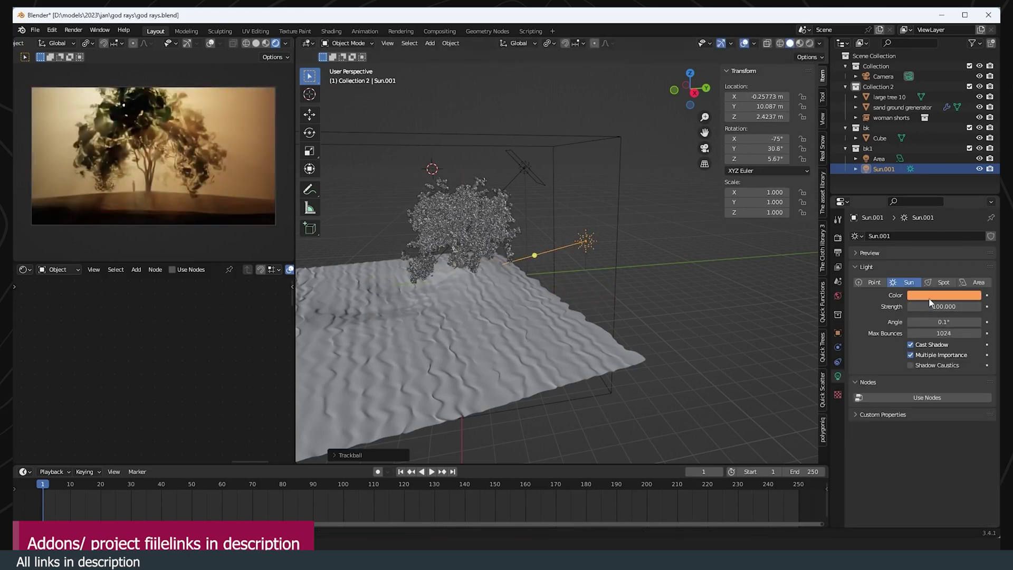
left_click(938, 297)
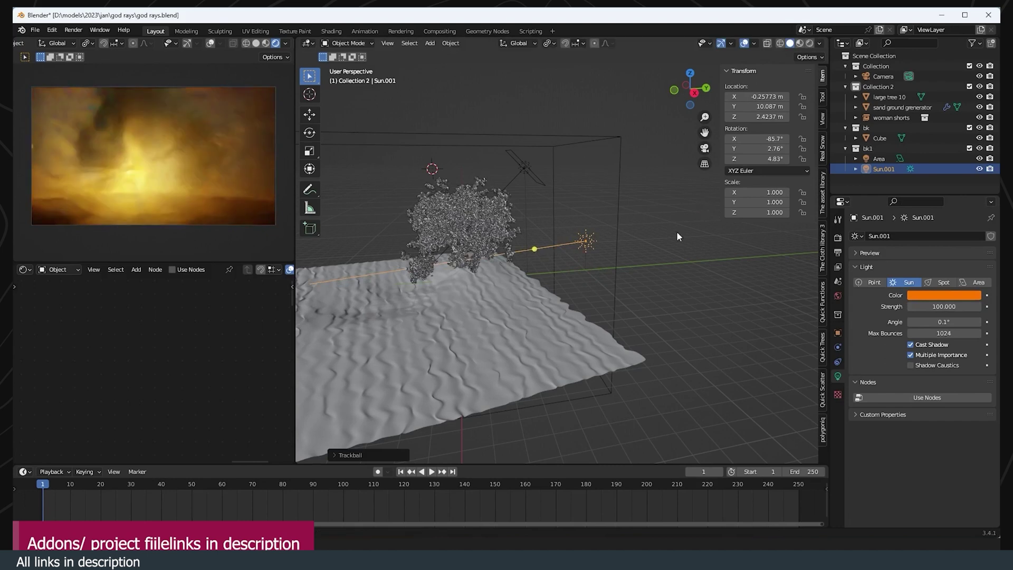
key("r")
key("r")
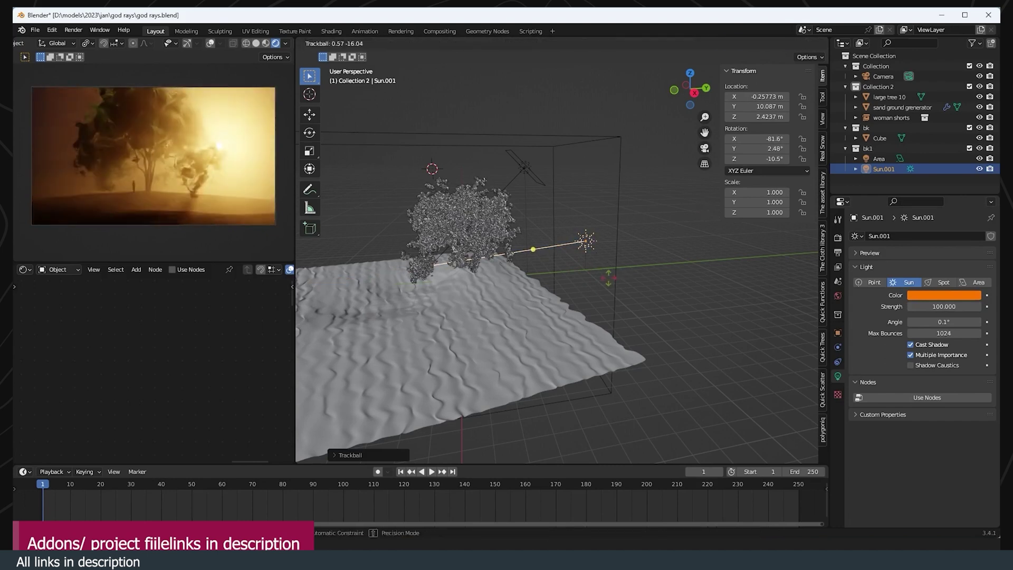
left_click(615, 285)
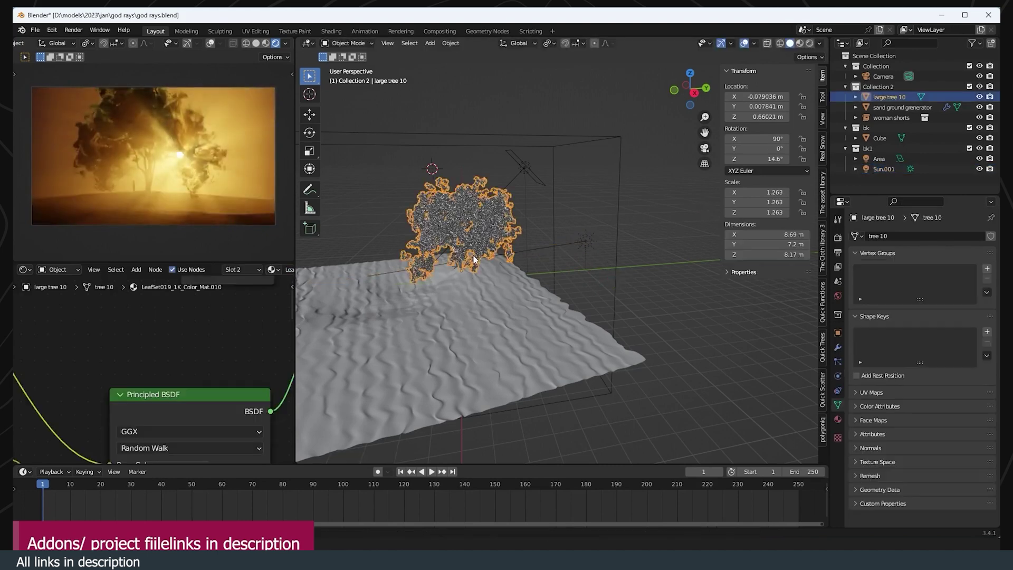
Add an enlarged copy of the large tree and lower the sun around X for sunset
key("s")
left_click(566, 275)
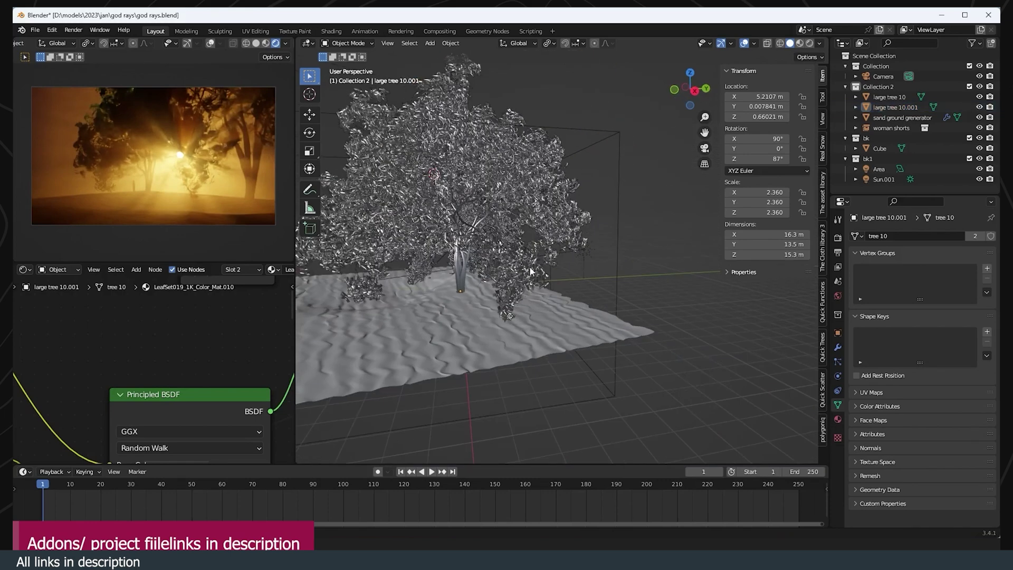
left_click(583, 252)
key("r")
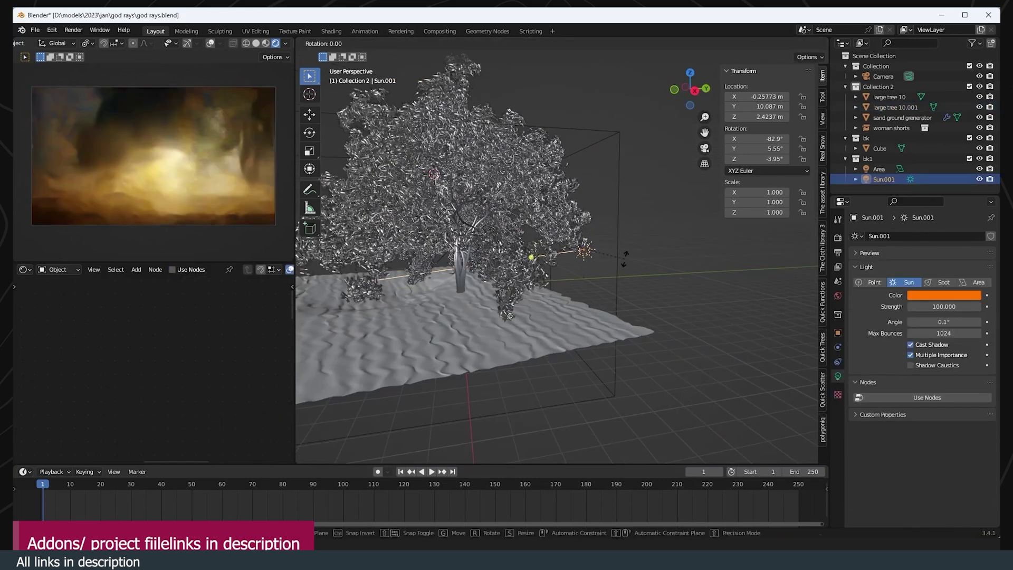
key("x")
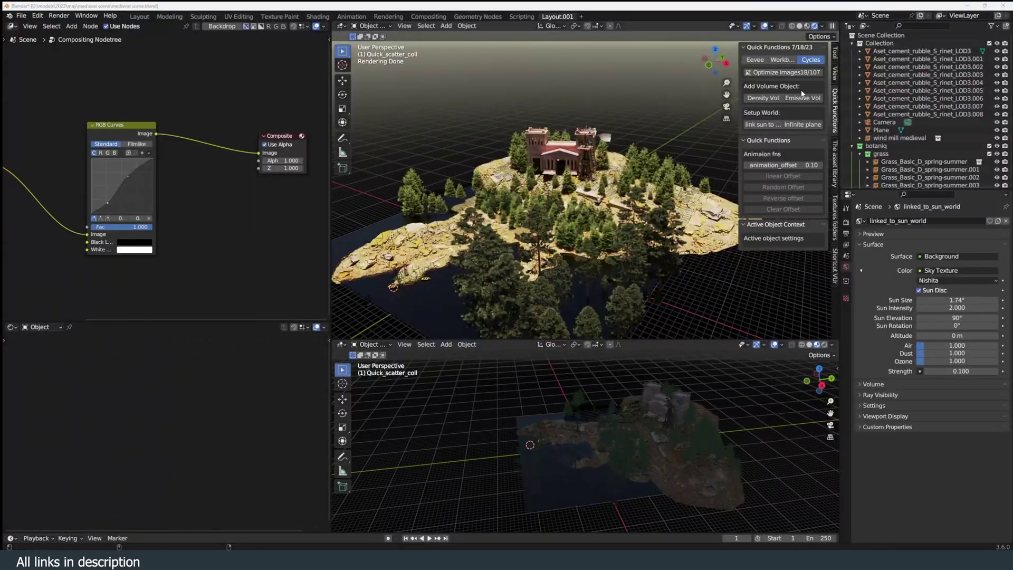
Link a new sun to the linked_to_sun_world.001 sky and rotate it to a new direction
left_click(772, 125)
key("g")
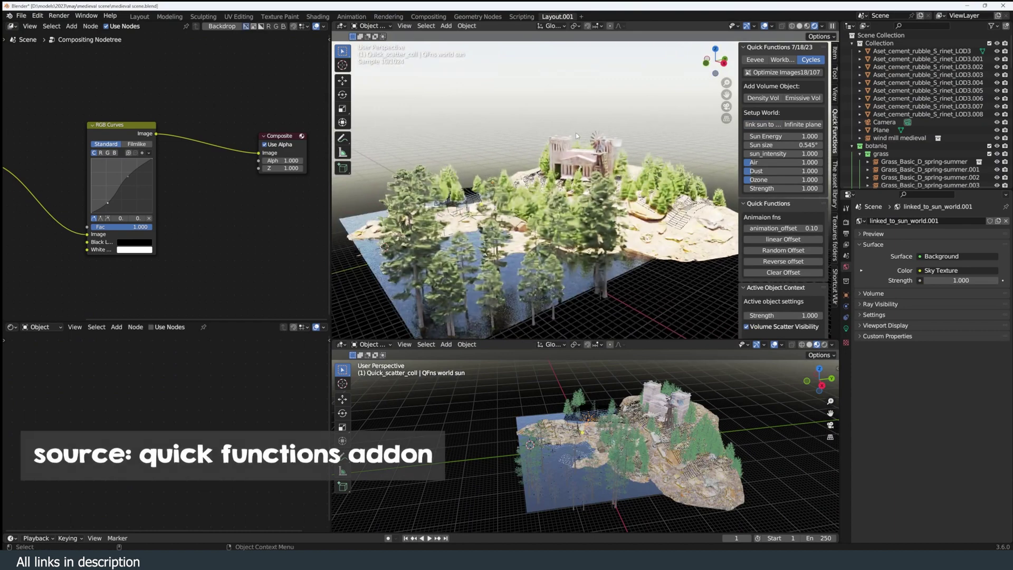
key("r")
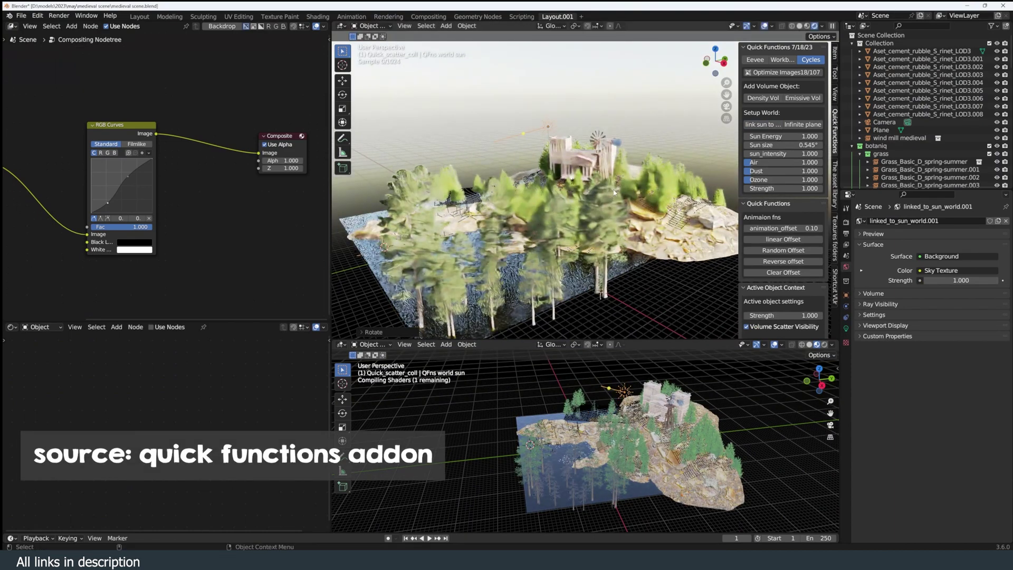
left_click(628, 187)
middle_click_drag(629, 188, 580, 201)
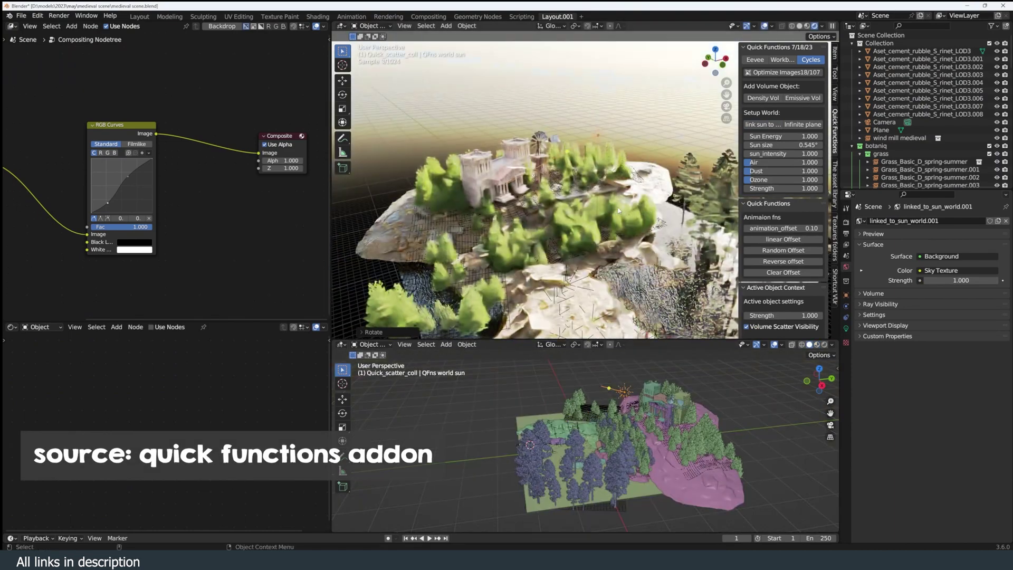
key("r")
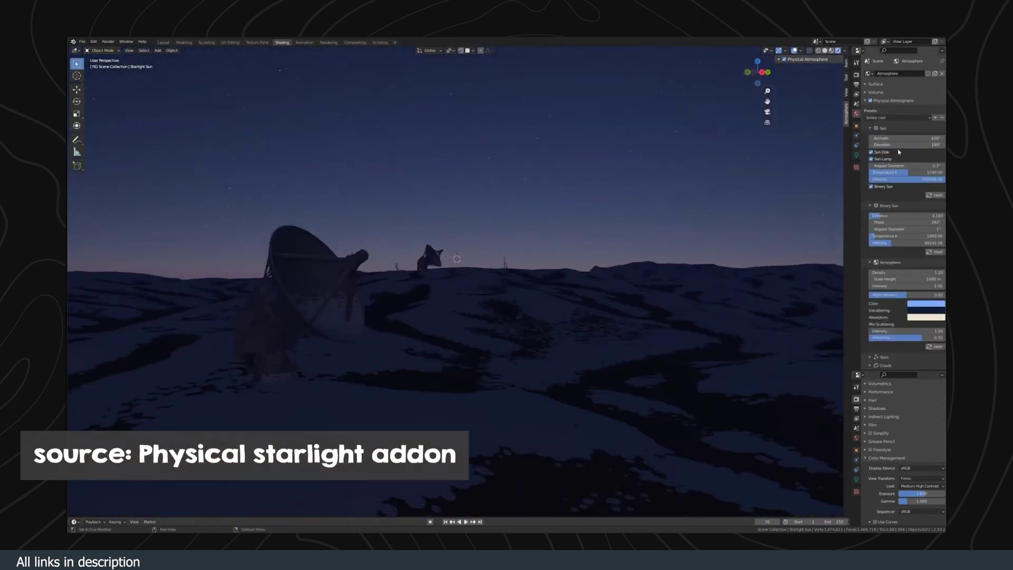
Drag the Physical Starlight sun Elevation value to darken the sunset sky toward dusk
left_click_drag(886, 145, 897, 145)
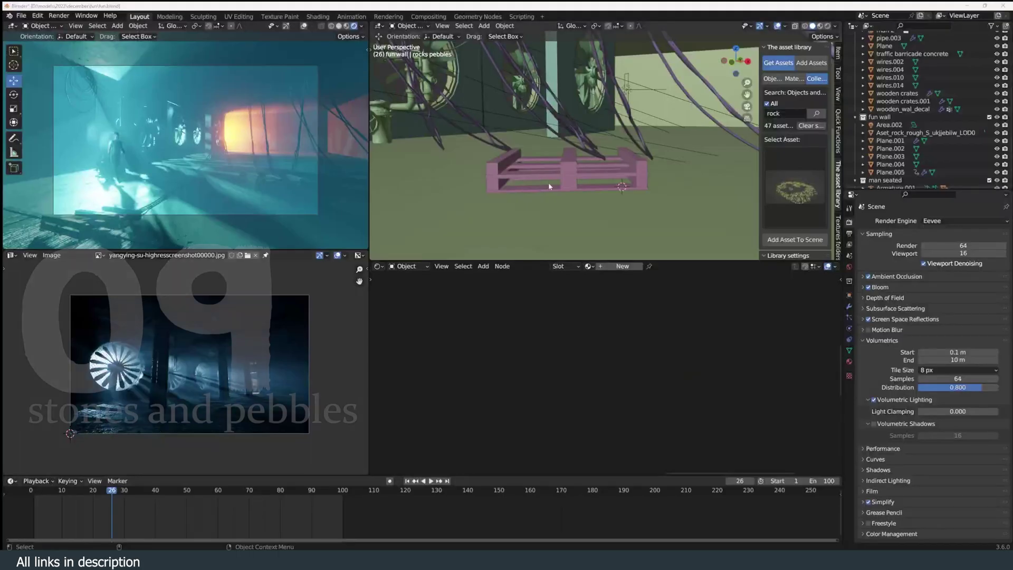
Add the rocks asset and scale its pebbles out across the warehouse floor
left_click(644, 147)
key("s")
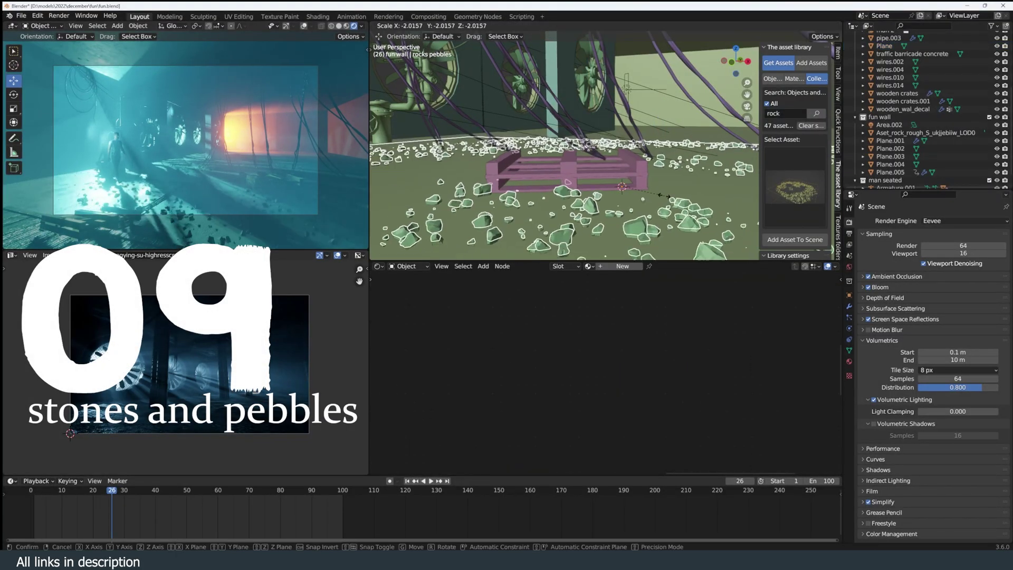
left_click(678, 206)
Set the stones.001 particle Source distribution to Random, then orbit the view to check the pebbles
left_click(849, 317)
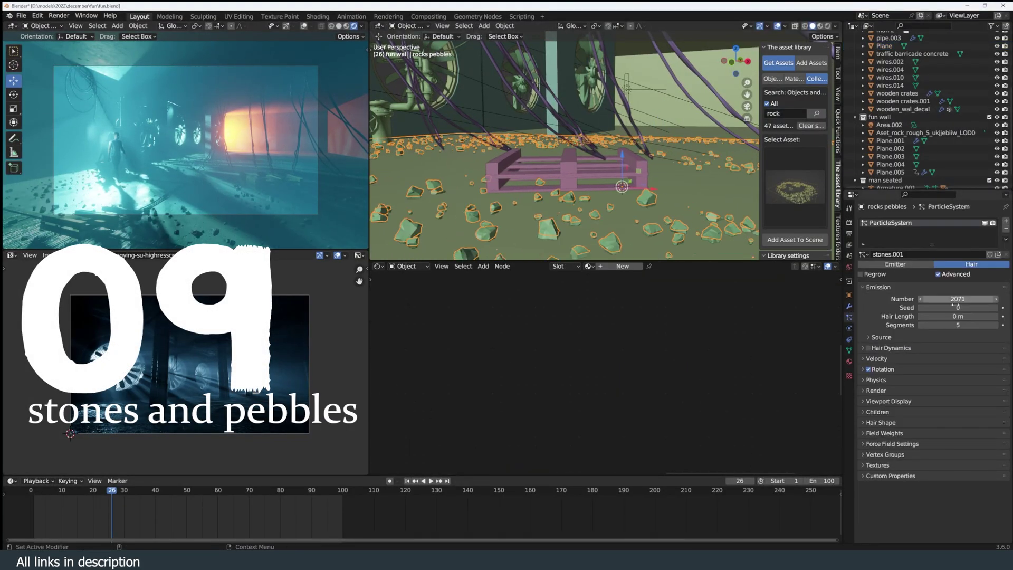
left_click(911, 360)
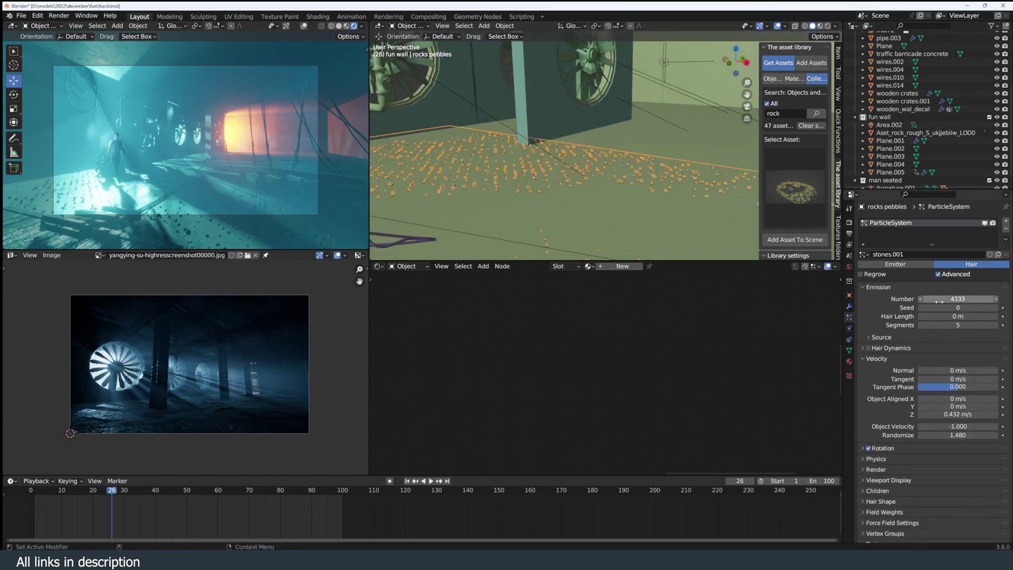
left_click(882, 337)
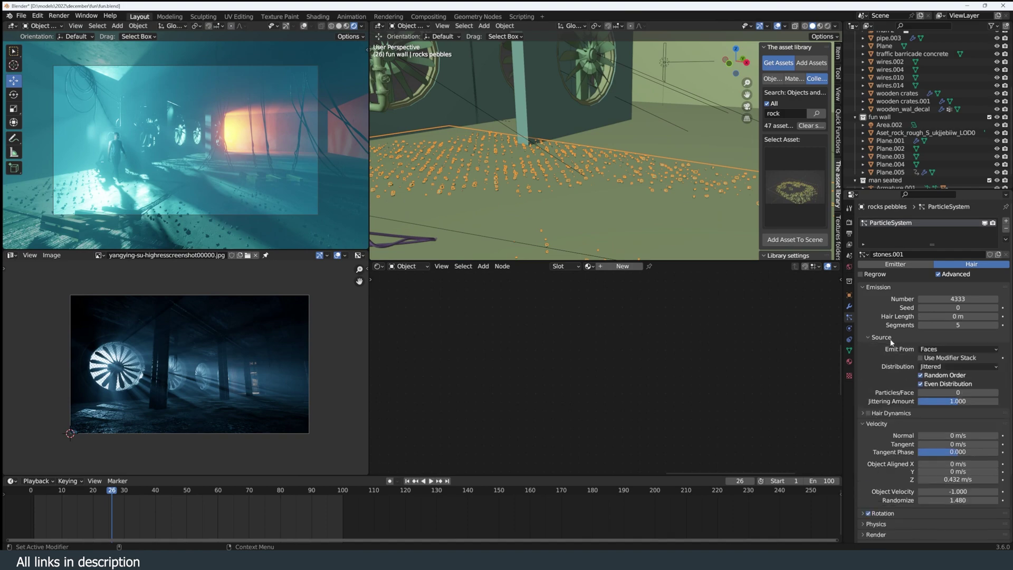
left_click(958, 366)
left_click(945, 378)
middle_click_drag(560, 158, 506, 174)
middle_click_drag(237, 148, 331, 151)
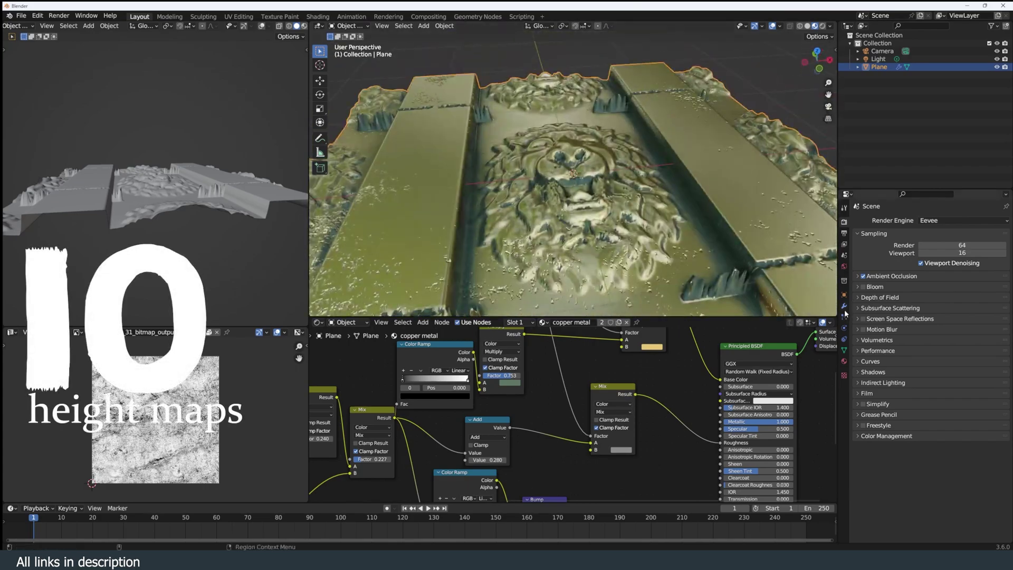
Browse through several height map images for the plane's Displace texture
left_click(845, 314)
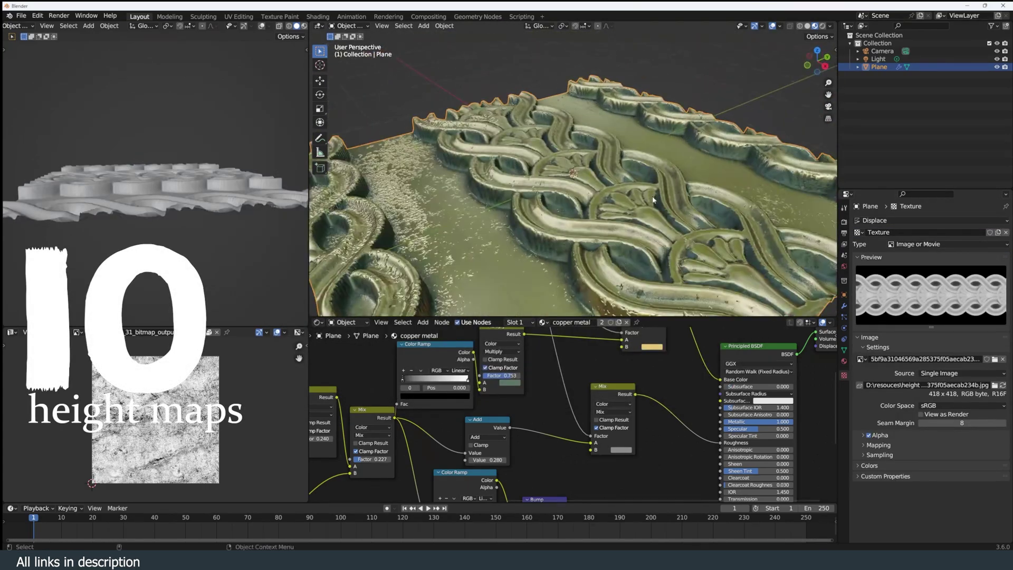
left_click(994, 359)
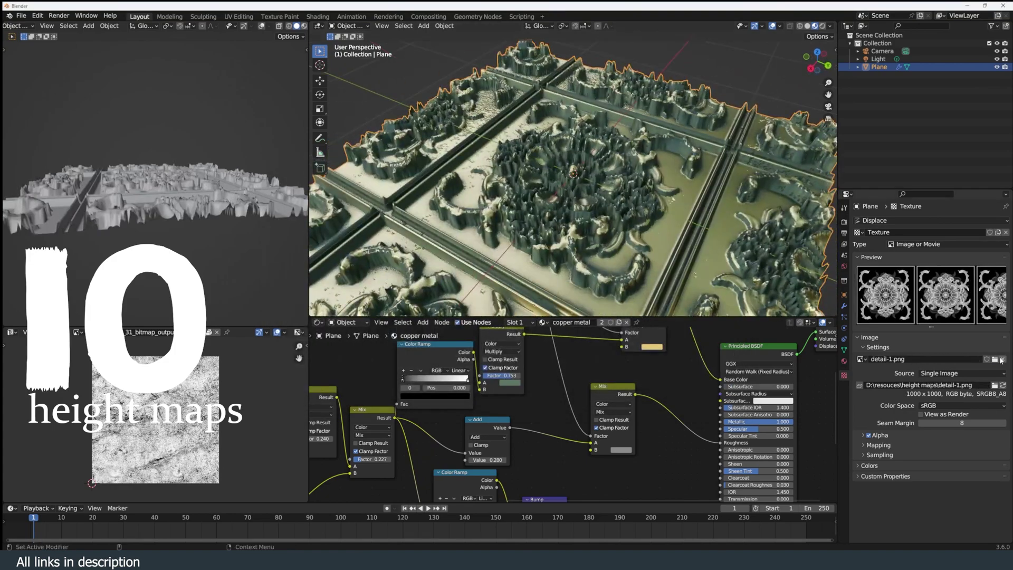
left_click(1001, 360)
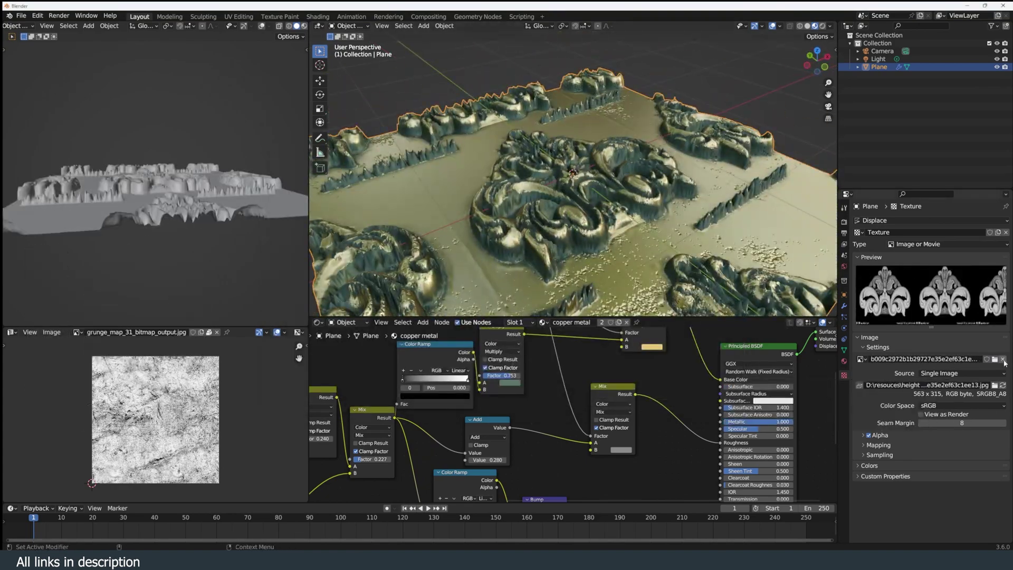
left_click(1000, 360)
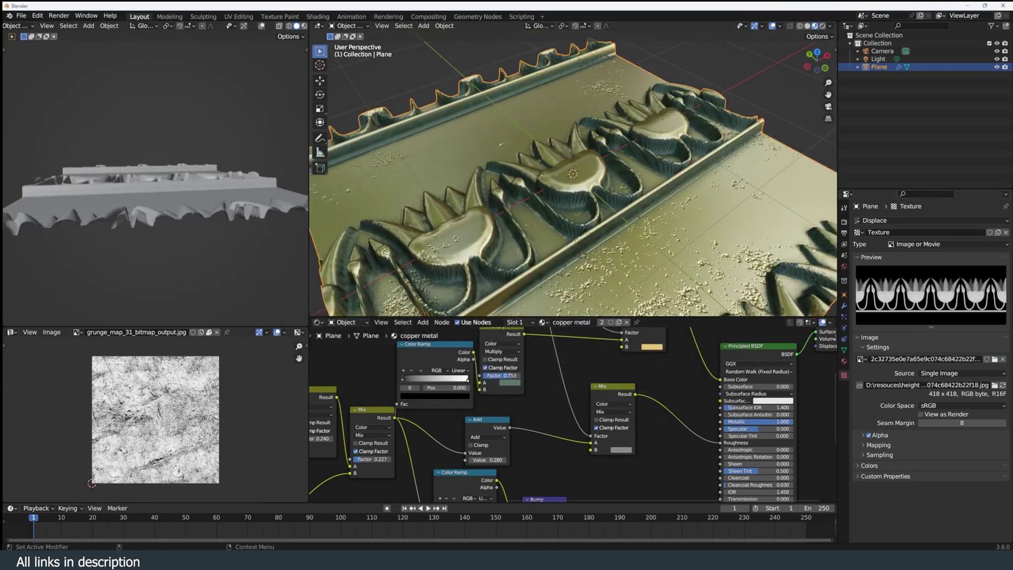
left_click(995, 359)
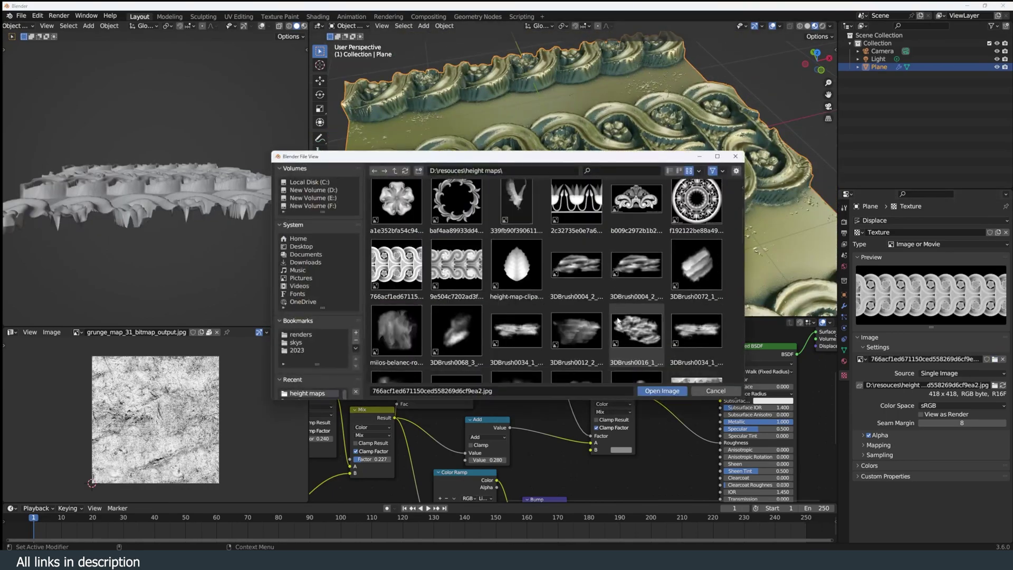
scroll(600, 330, "down", 10)
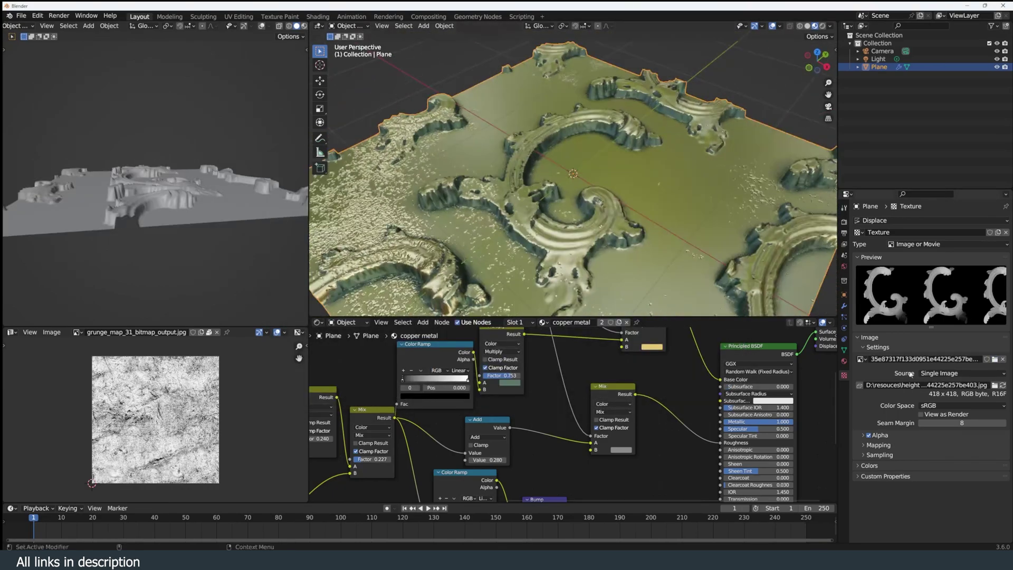
left_click(994, 359)
scroll(519, 274, "down", 10)
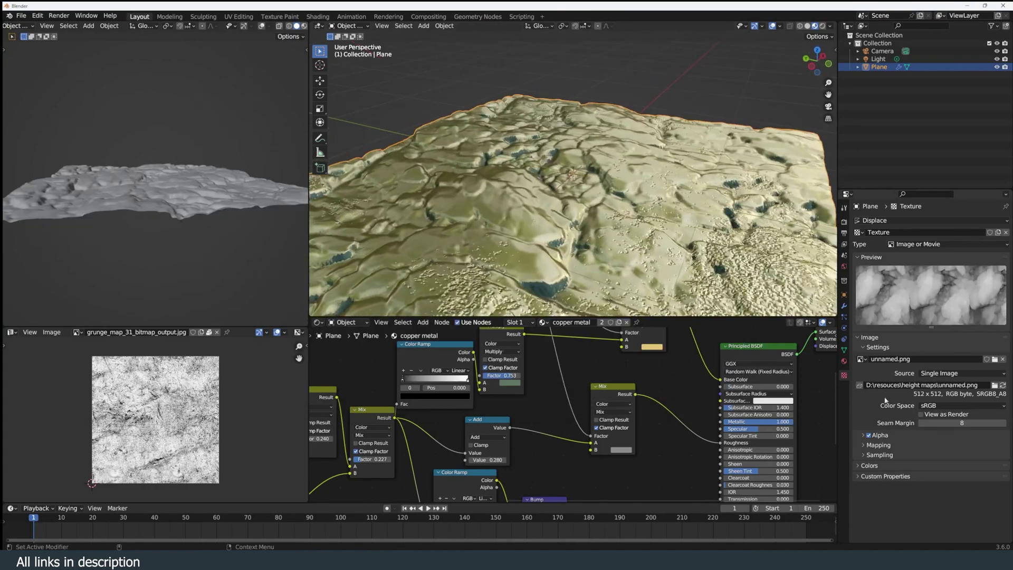
left_click(994, 359)
scroll(543, 343, "down", 10)
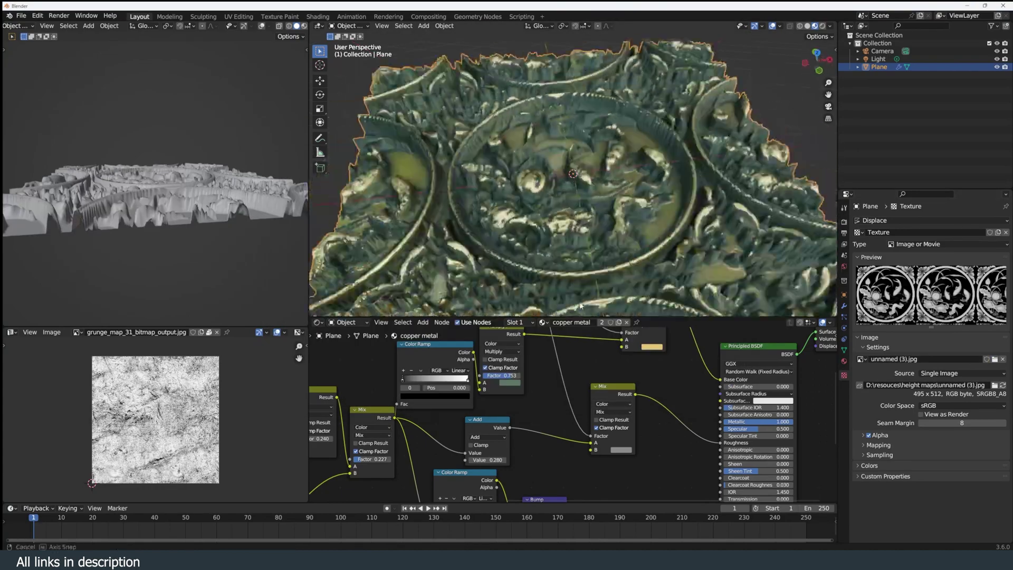
left_click(994, 359)
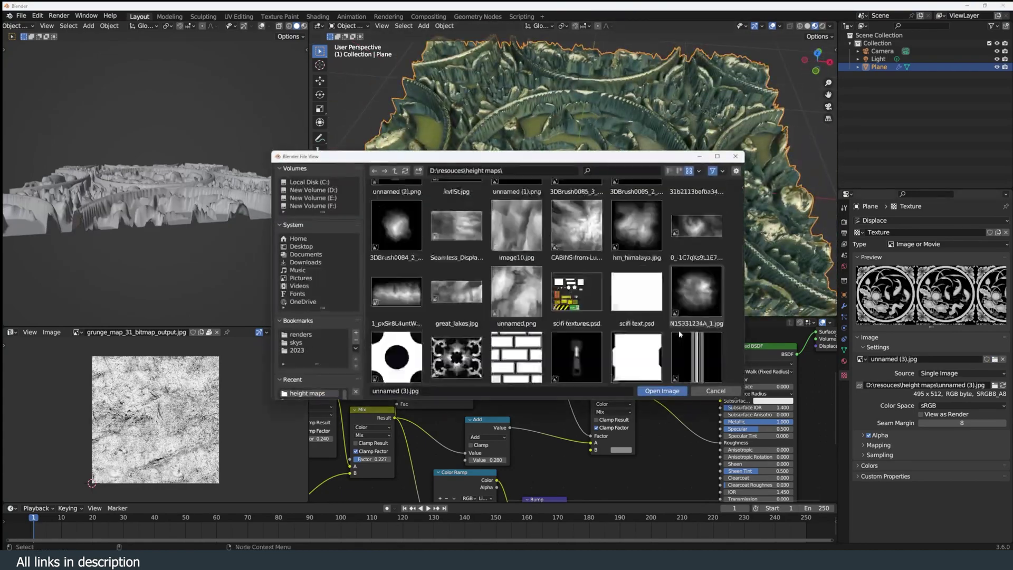
scroll(679, 330, "down", 10)
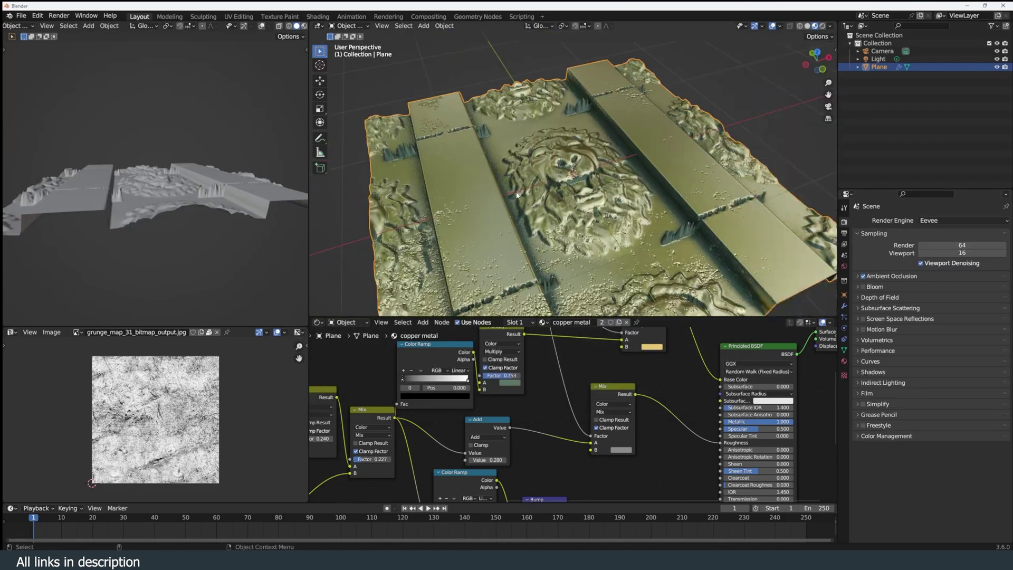
Load ornament, circular mandala, then baroque ornament height maps into the Displace texture
left_click(844, 306)
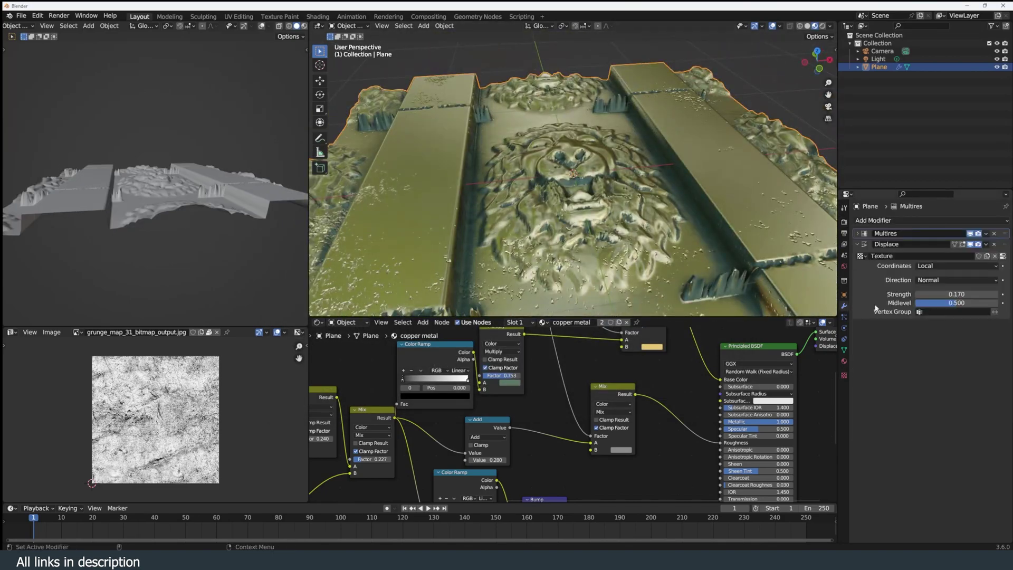
left_click(1002, 256)
left_click(994, 359)
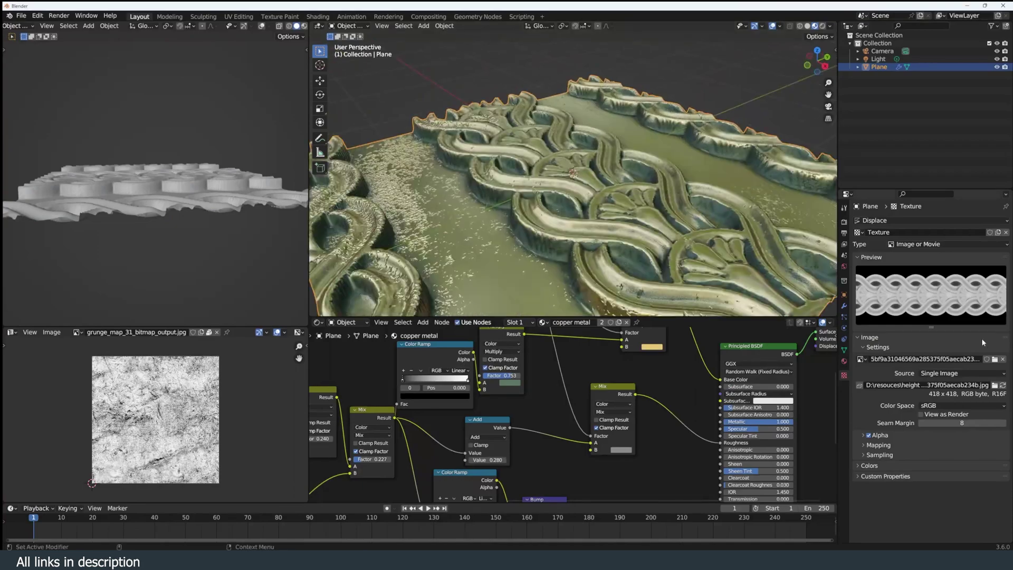
left_click(995, 359)
double_click(692, 266)
left_click(994, 360)
double_click(501, 196)
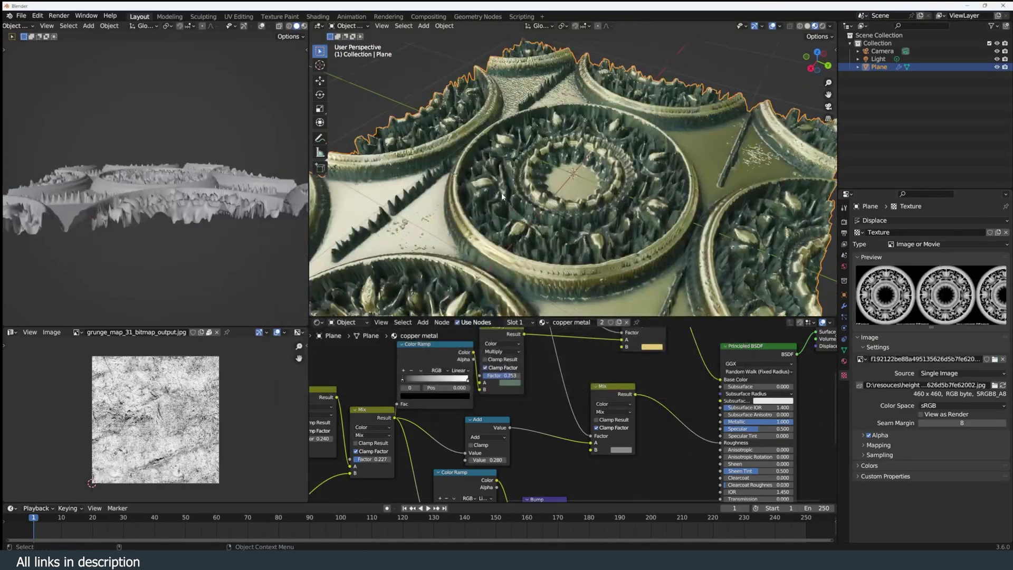
left_click(994, 359)
double_click(637, 216)
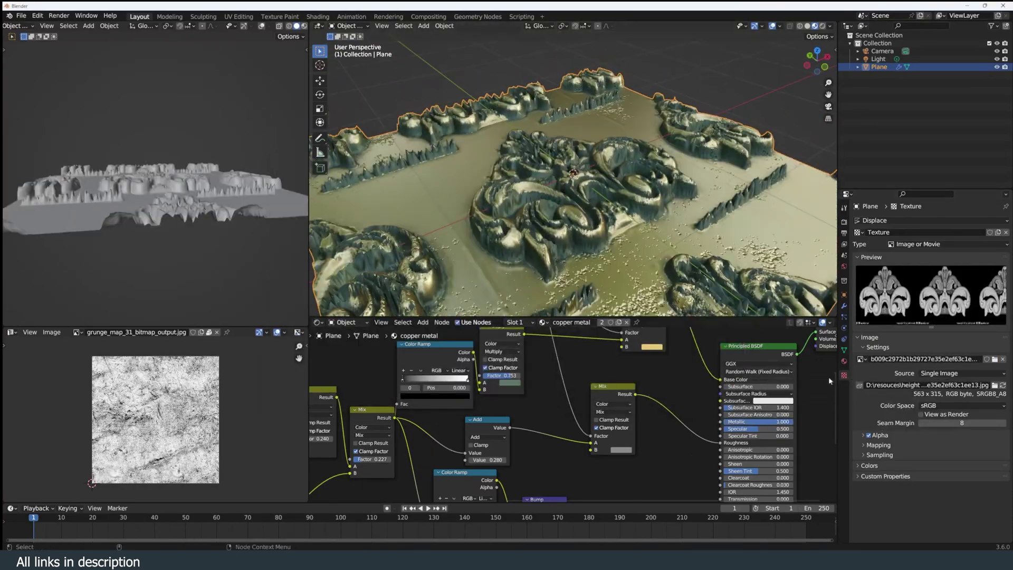